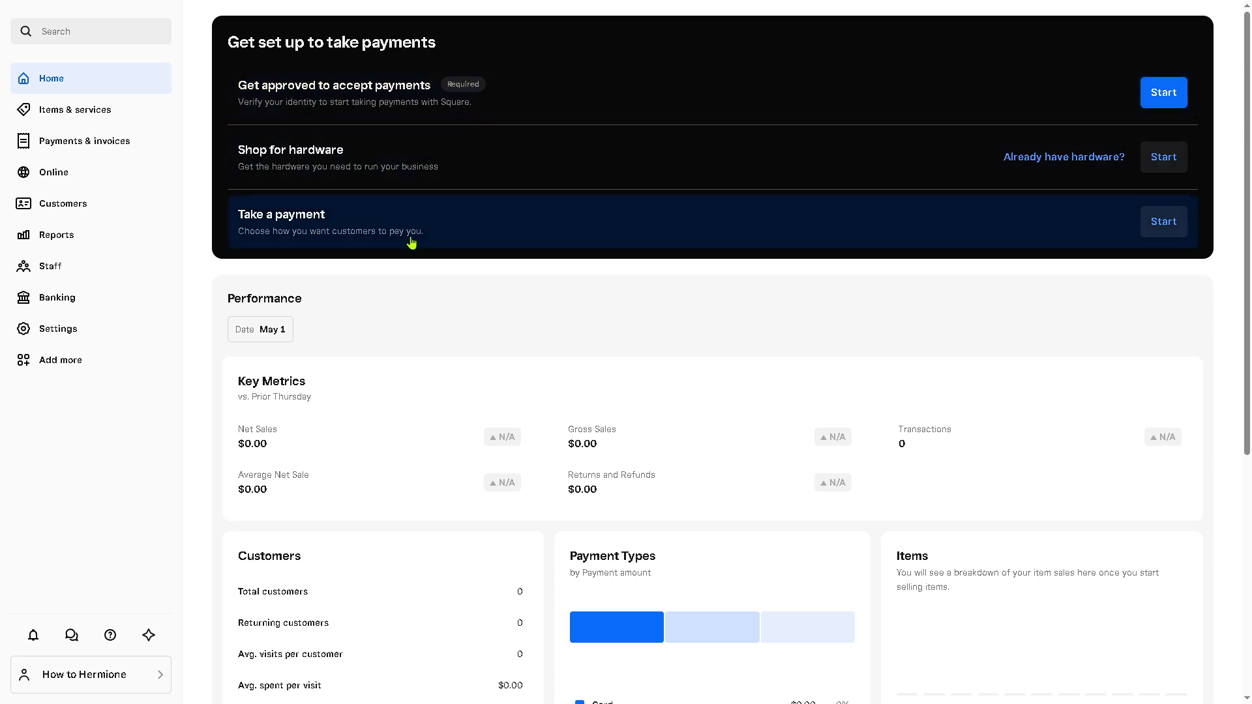
scroll(1249, 290, "down", 1)
scroll(1249, 290, "down", 3)
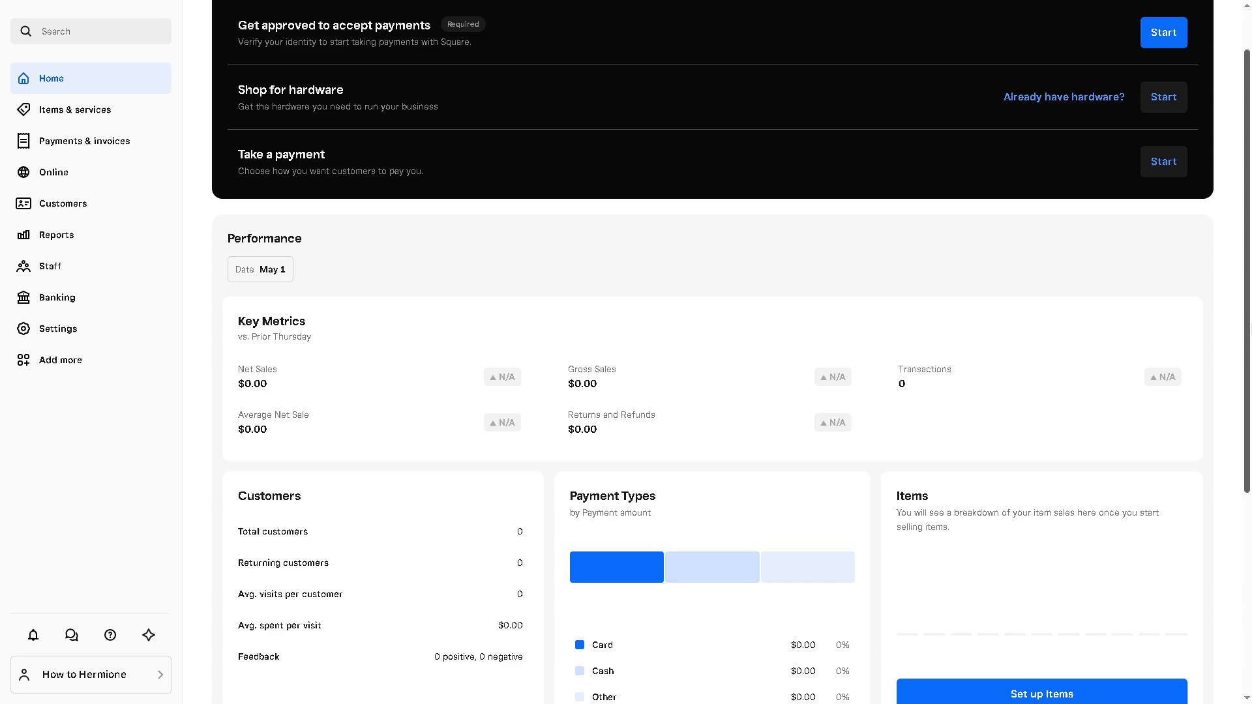
scroll(1248, 290, "up", 4)
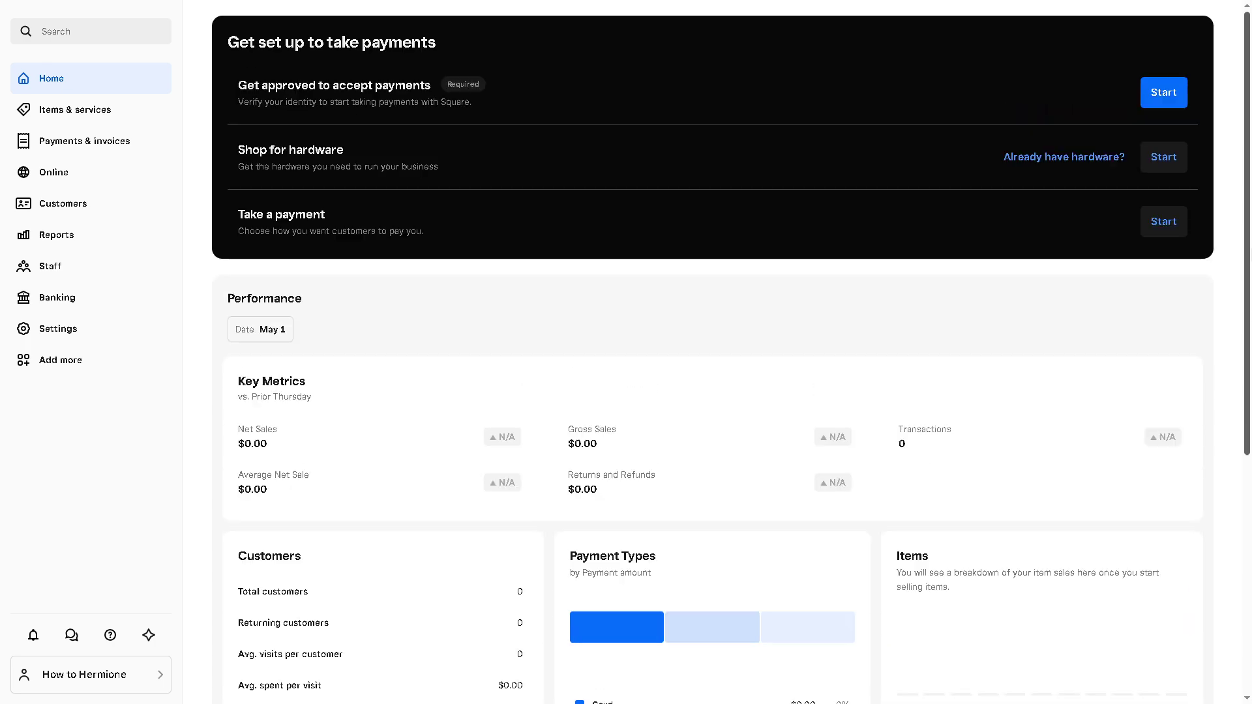
left_click(59, 116)
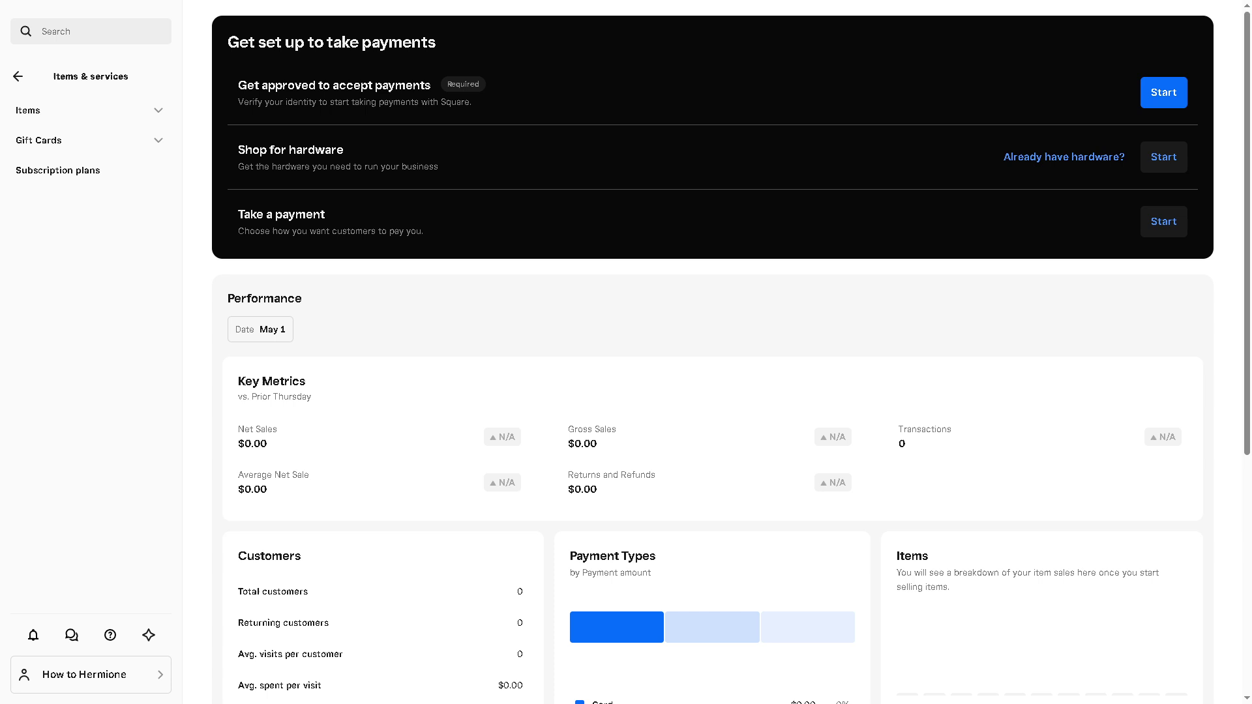
left_click(164, 112)
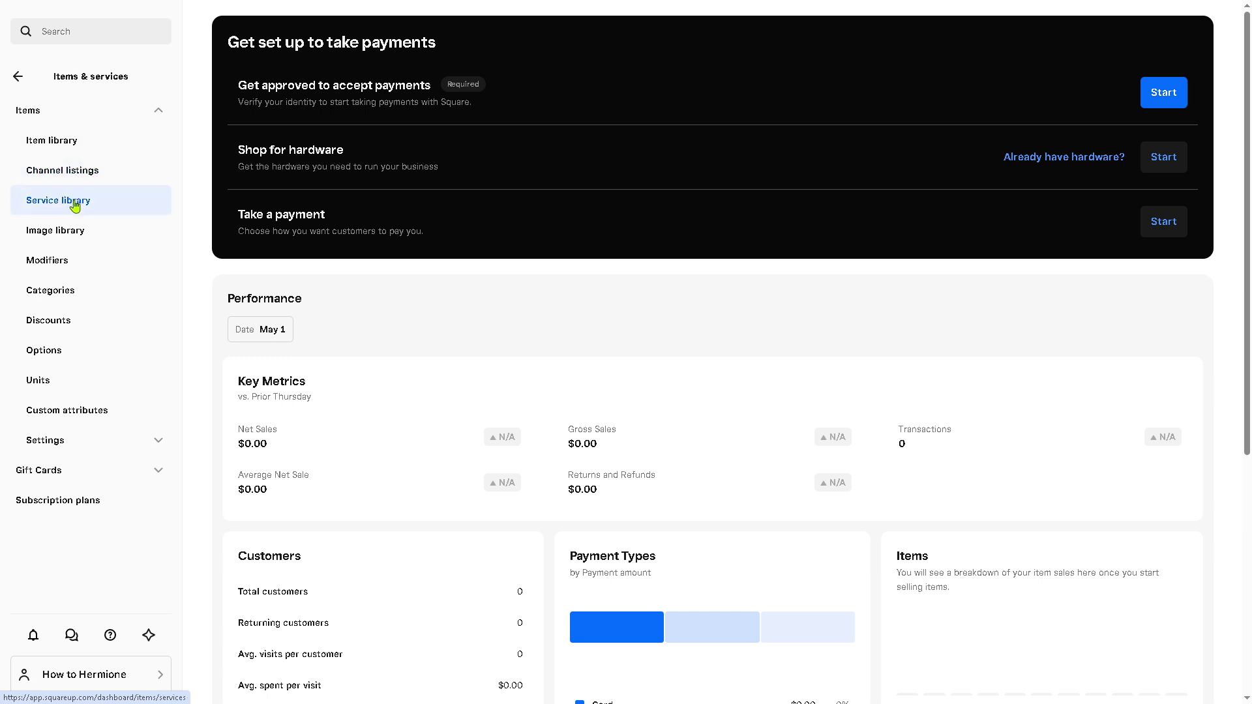
left_click(46, 474)
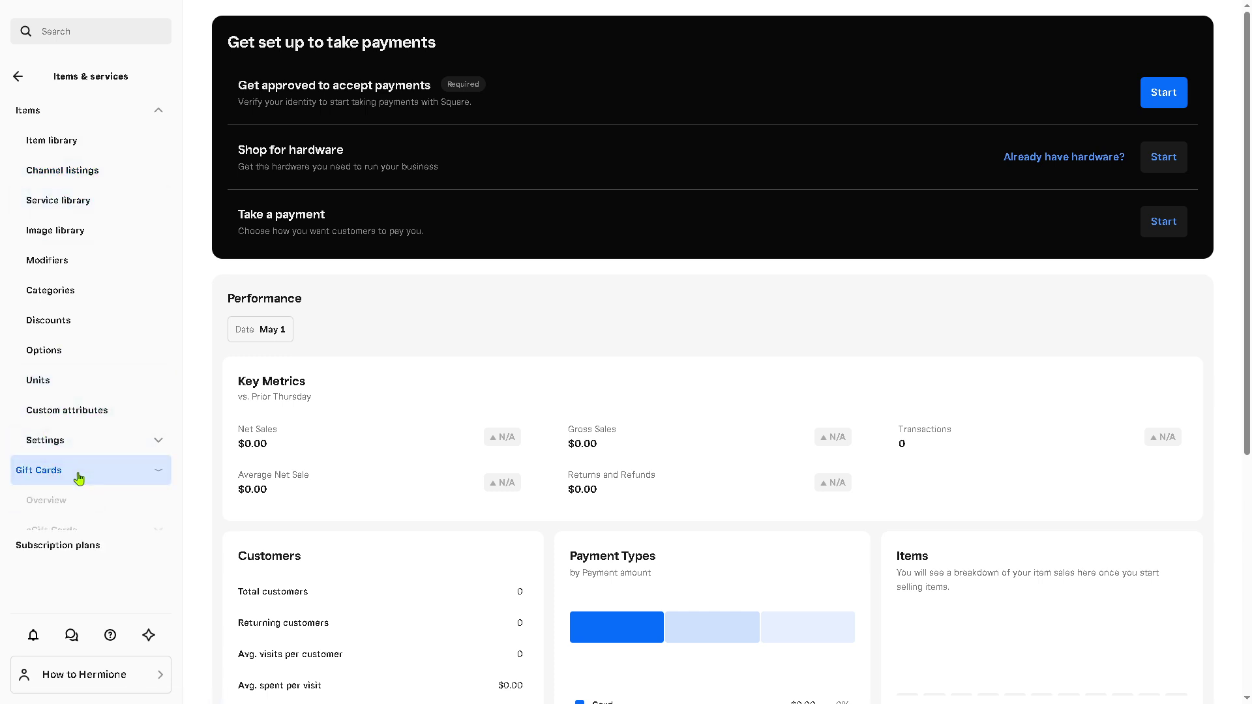
left_click(18, 76)
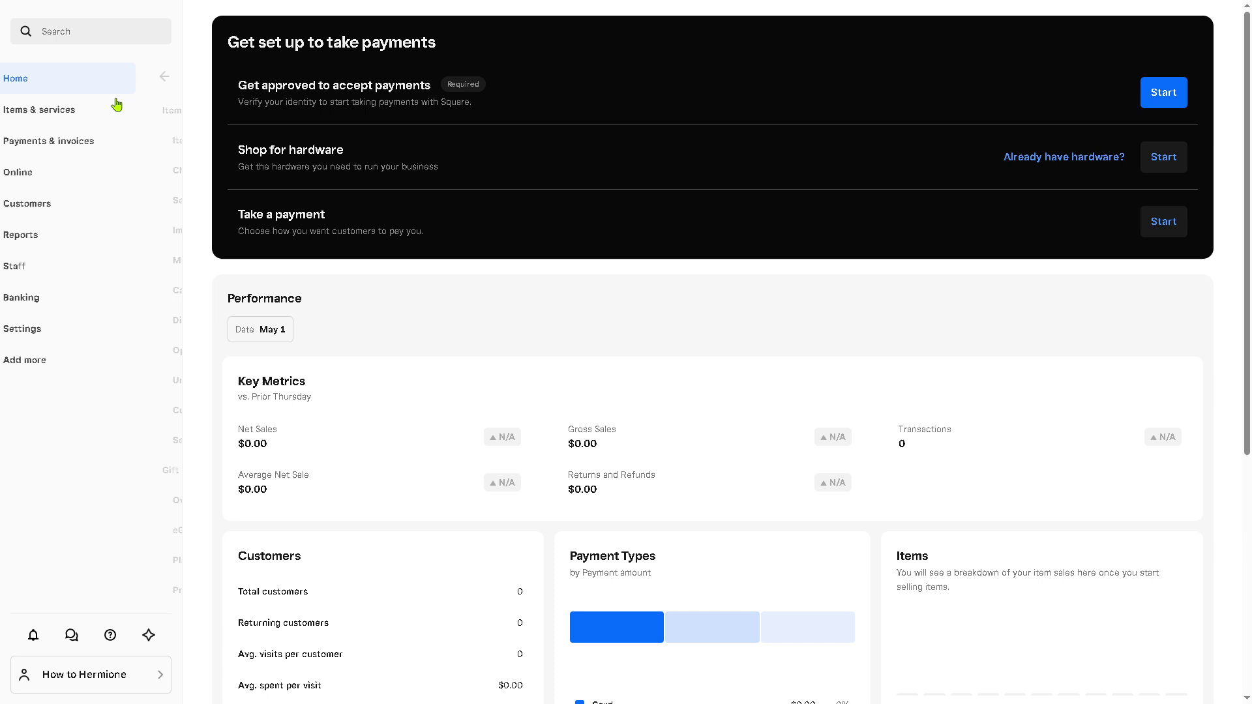
left_click(78, 144)
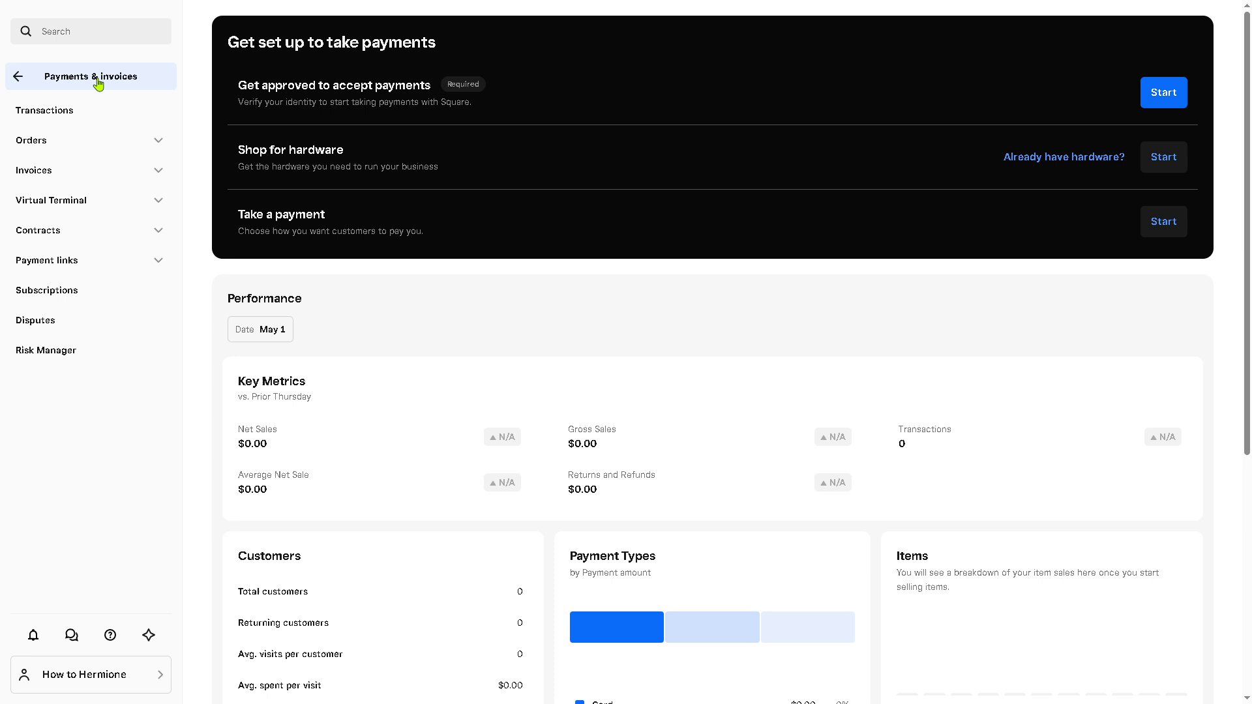
left_click(98, 83)
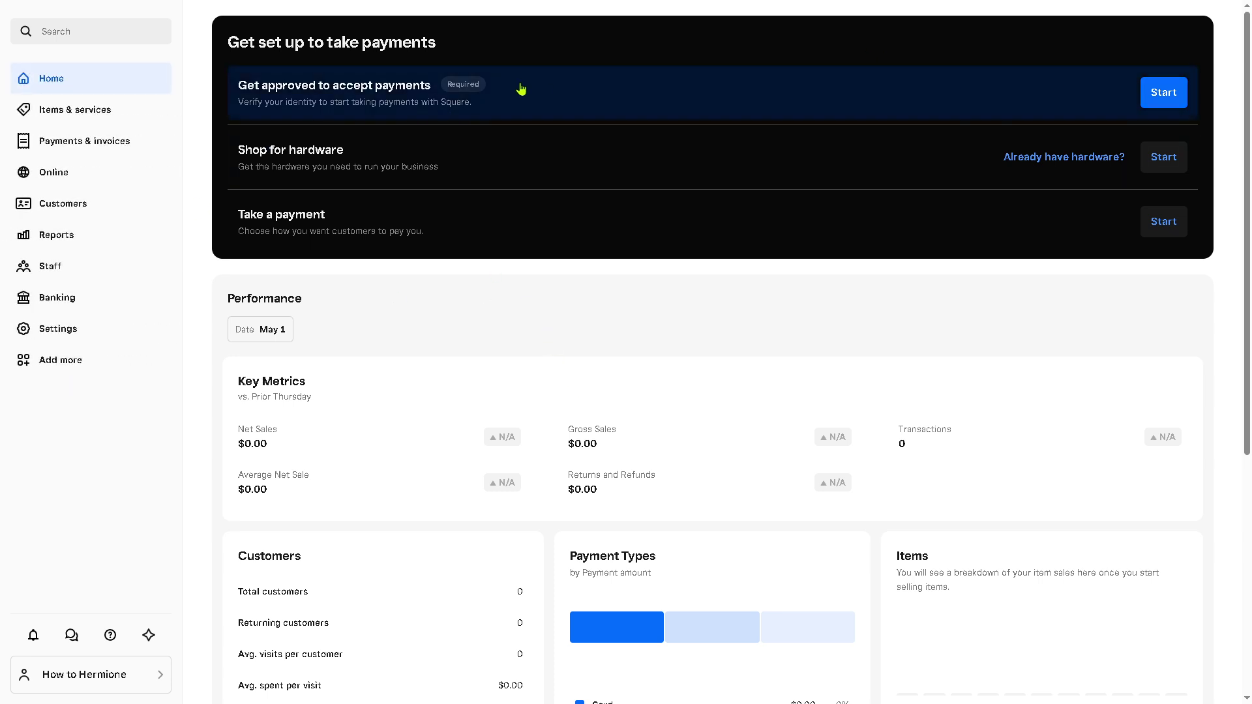
Step: Start the payments approval, pick Consulting as the business category, and continue
left_click(1160, 95)
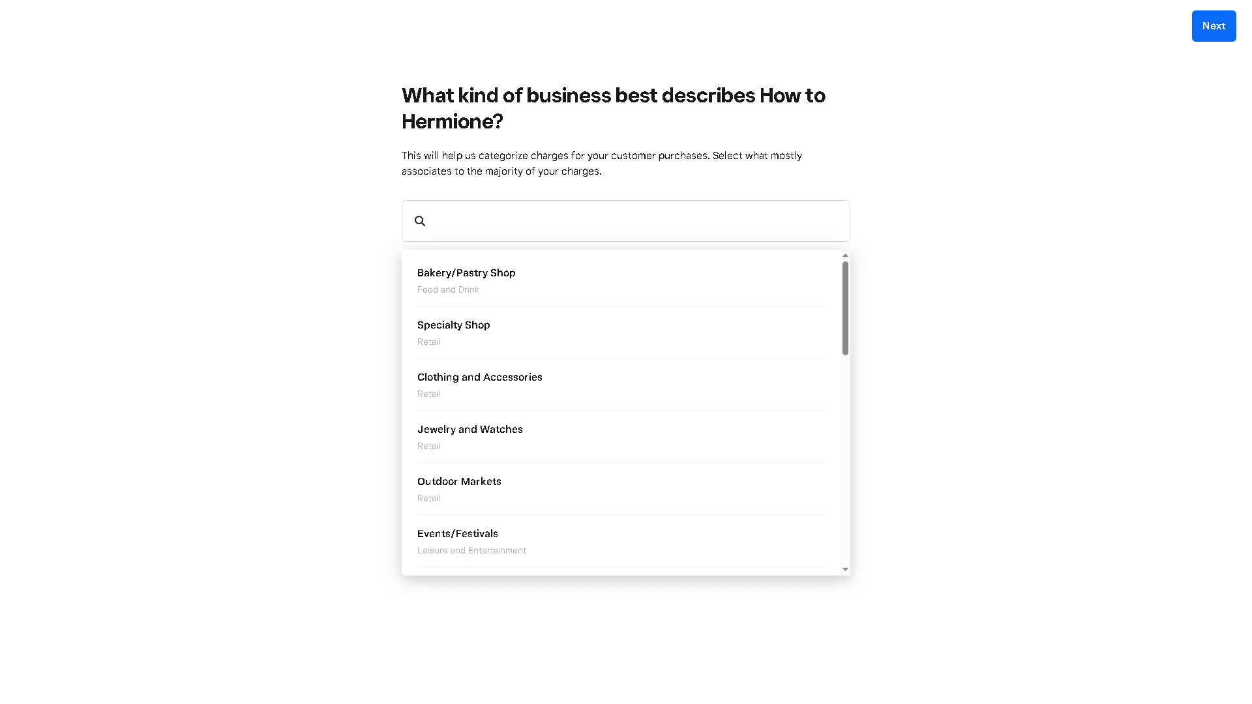
left_click_drag(843, 281, 874, 456)
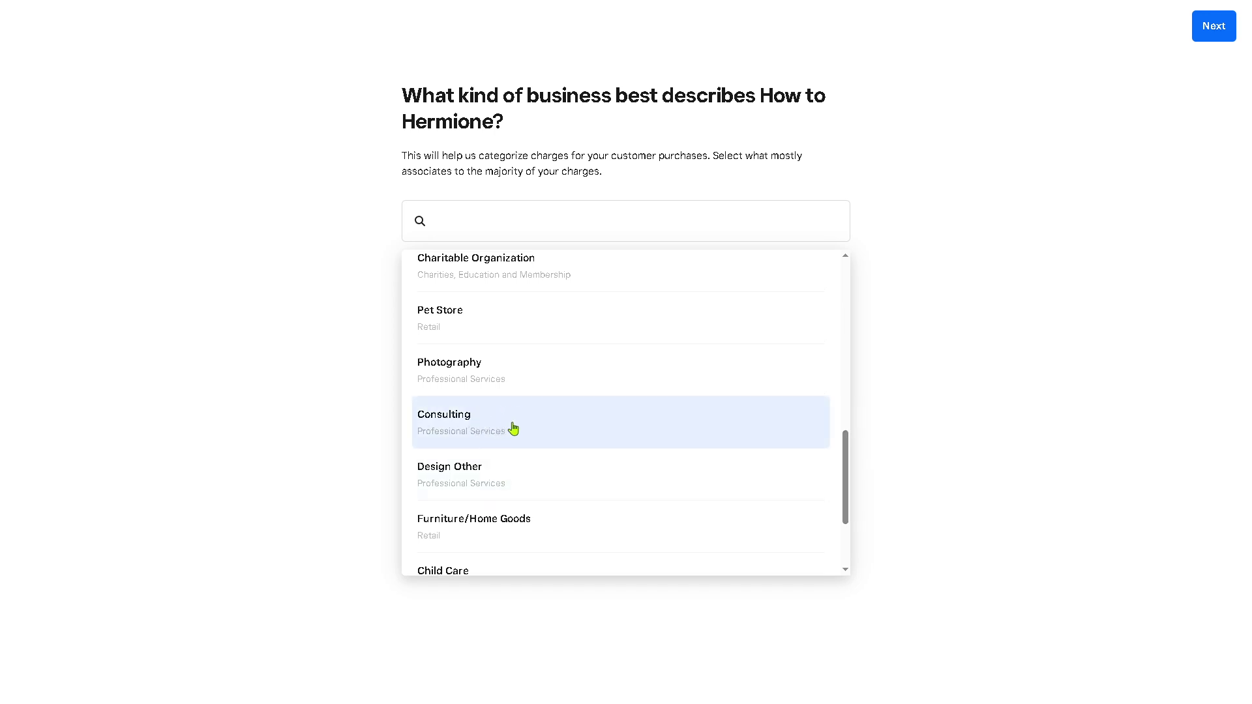
left_click(535, 425)
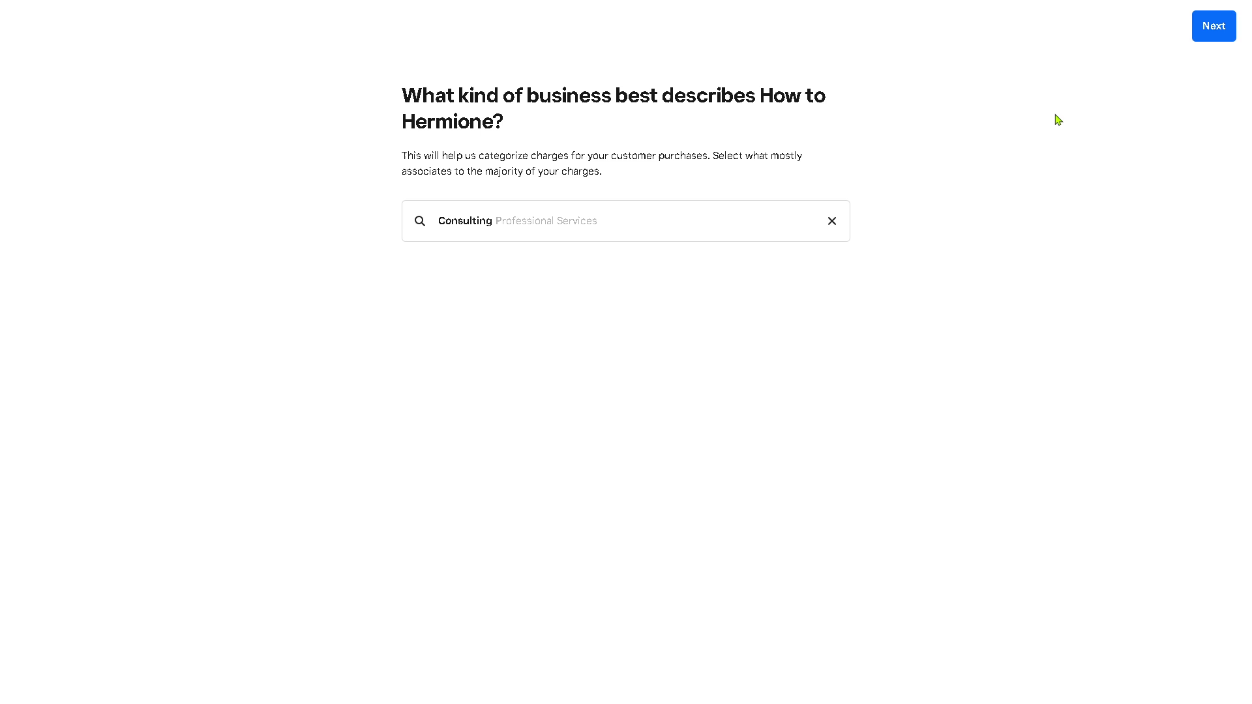
left_click(1216, 30)
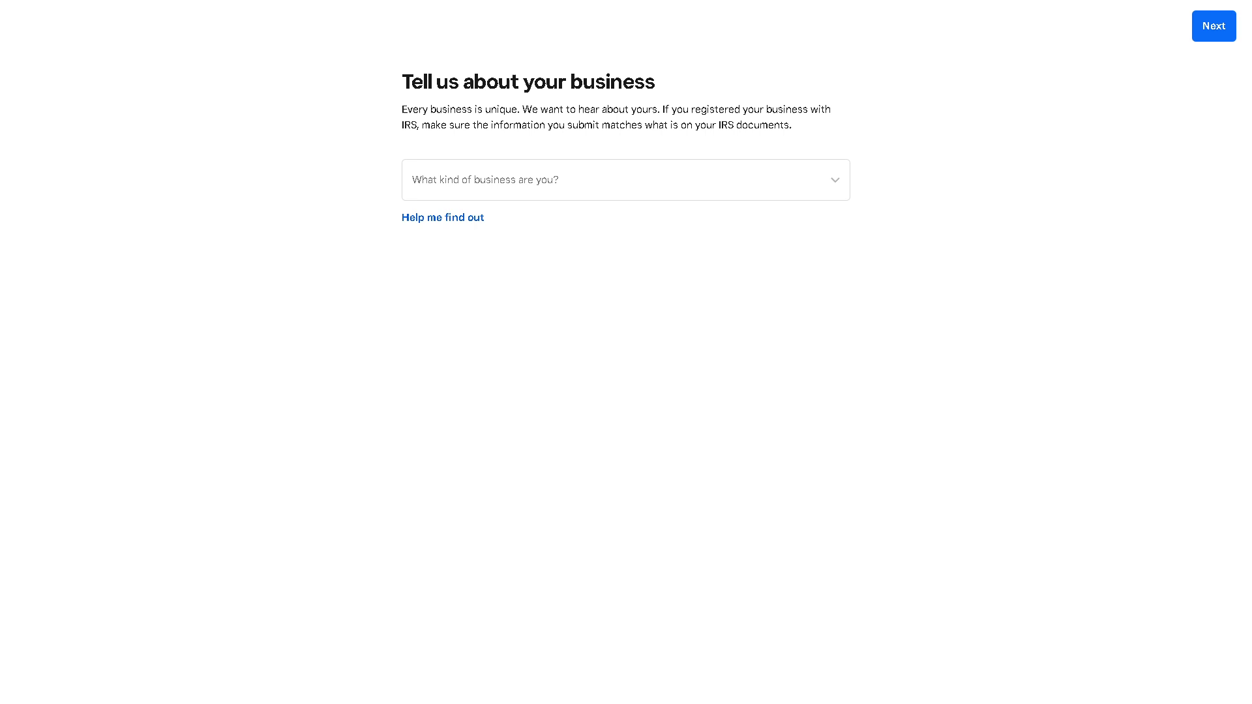
Step: Set the business type to Limited Liability Company (LLC) and move on
left_click(490, 192)
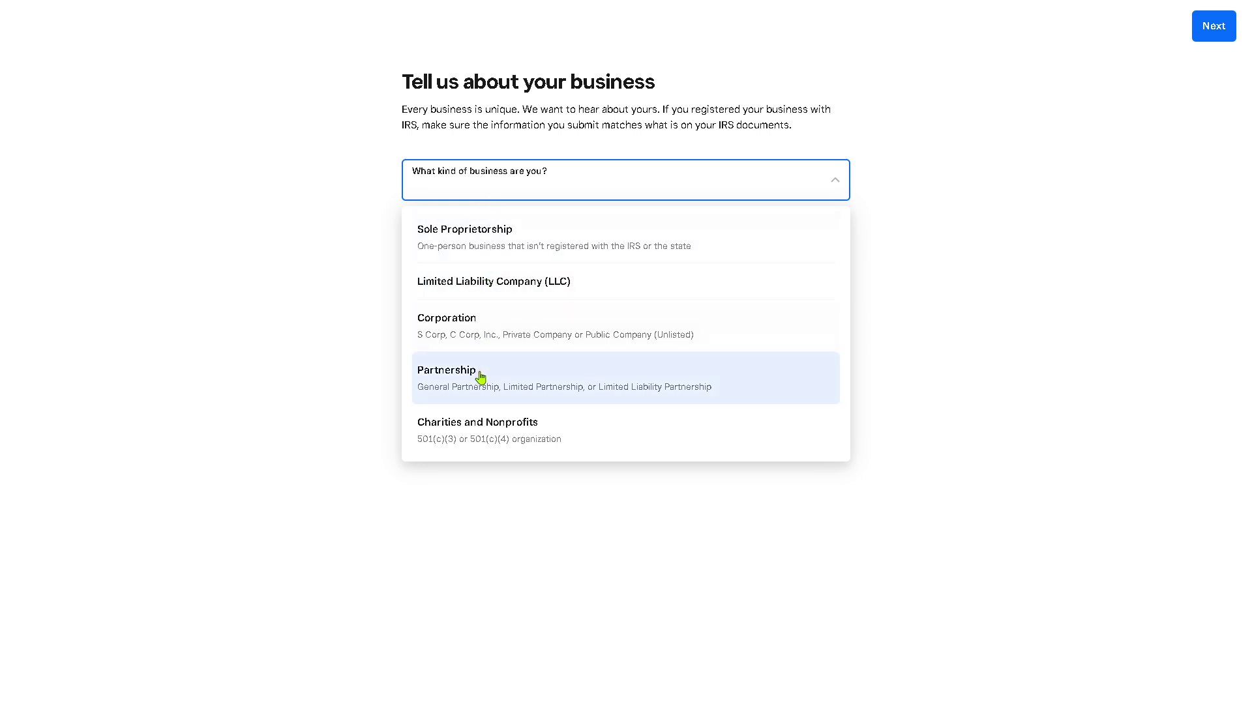
left_click(489, 292)
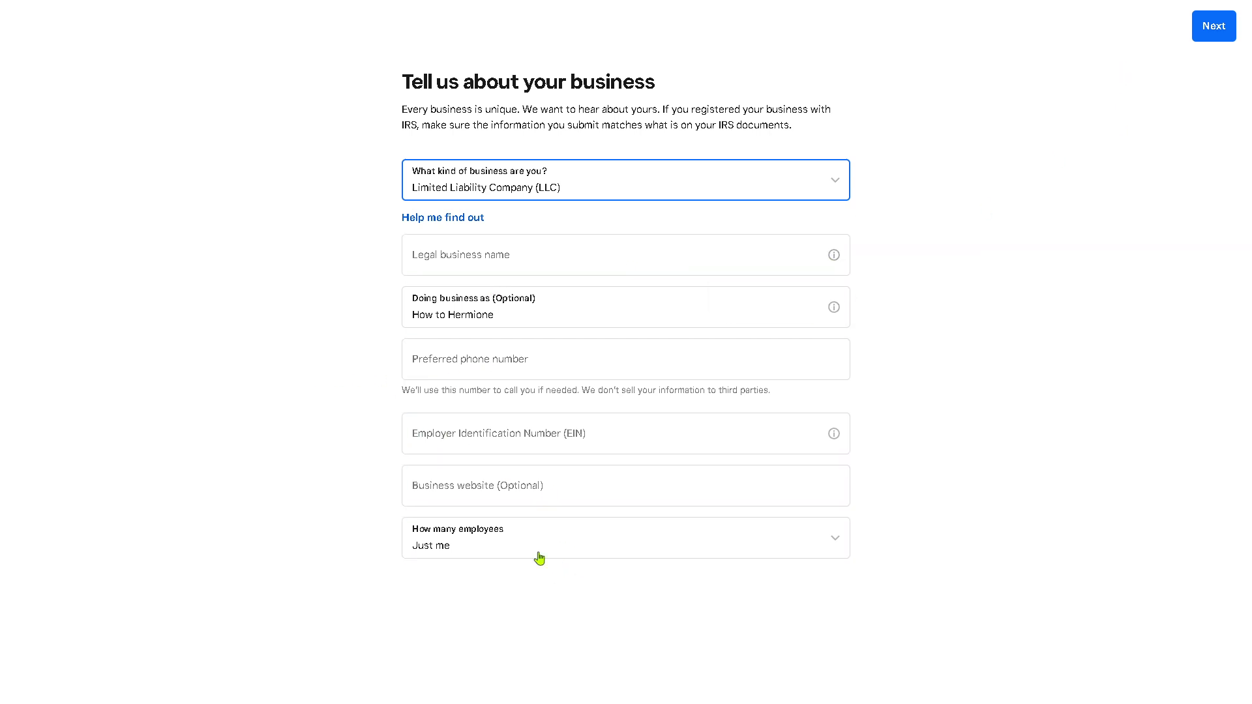
left_click(1232, 26)
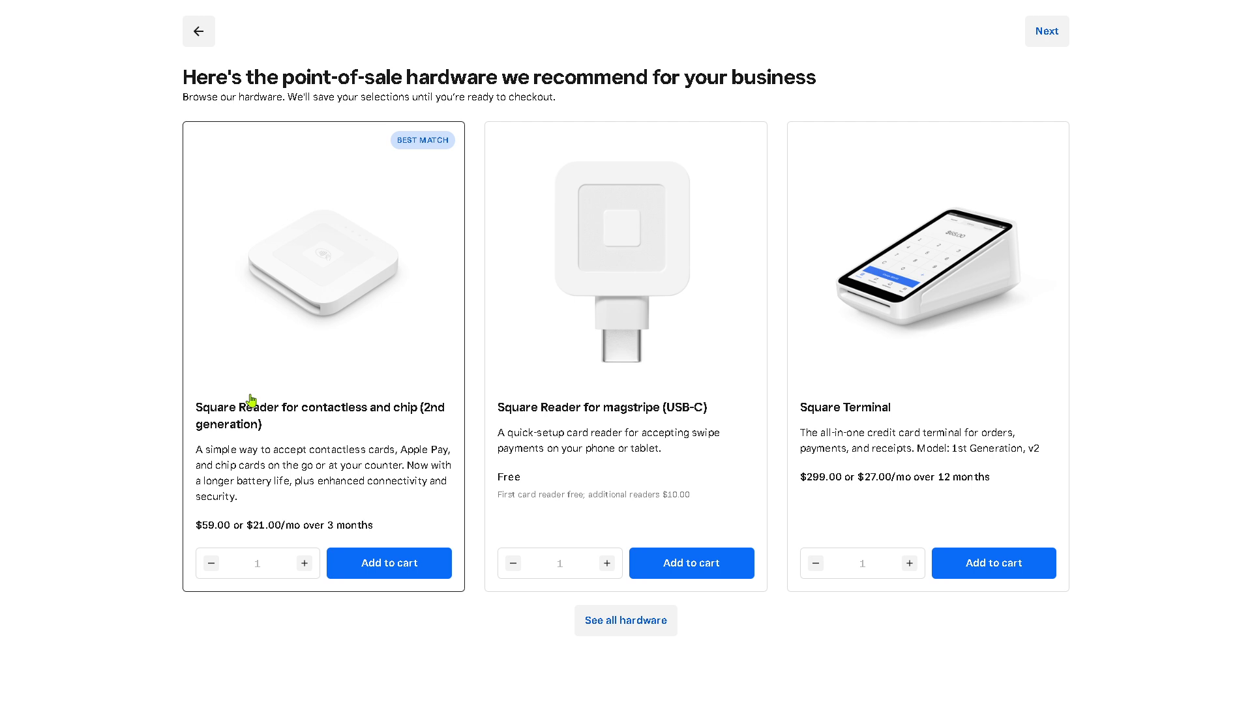
Step: Browse all point-of-sale hardware down to Square Kiosk, then continue without adding any
left_click(652, 626)
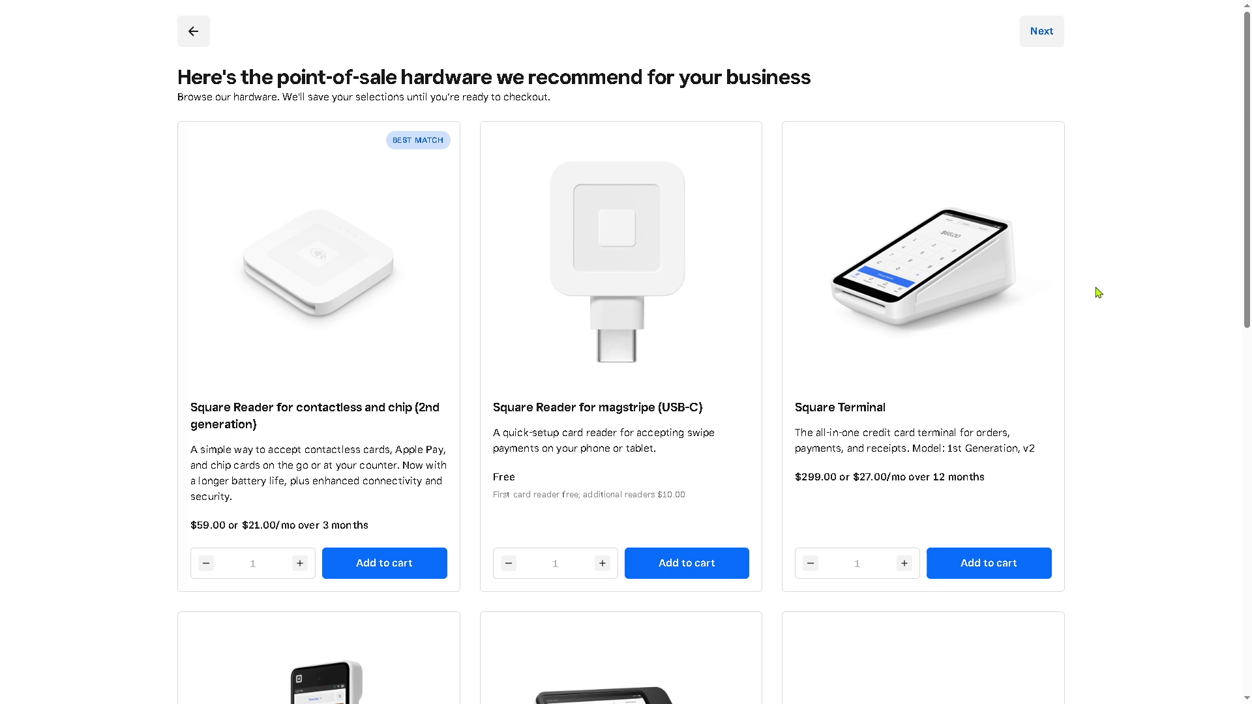
left_click_drag(1248, 201, 1248, 222)
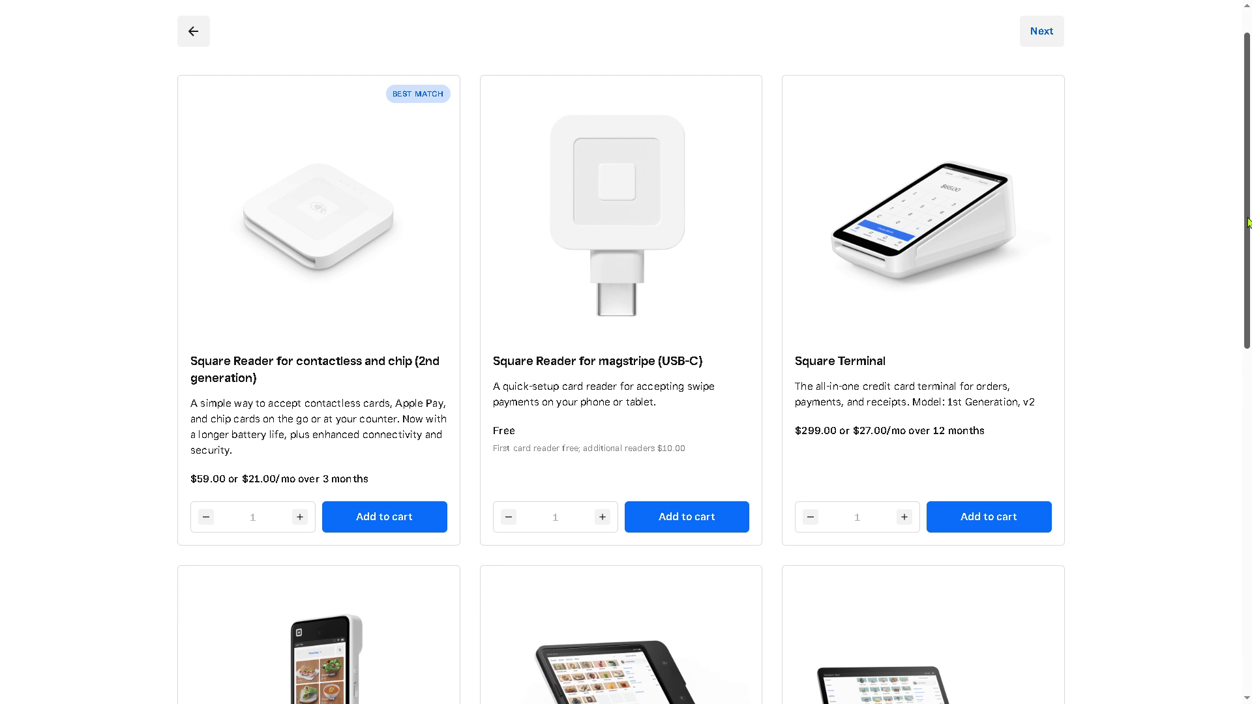
left_click_drag(1248, 222, 1247, 256)
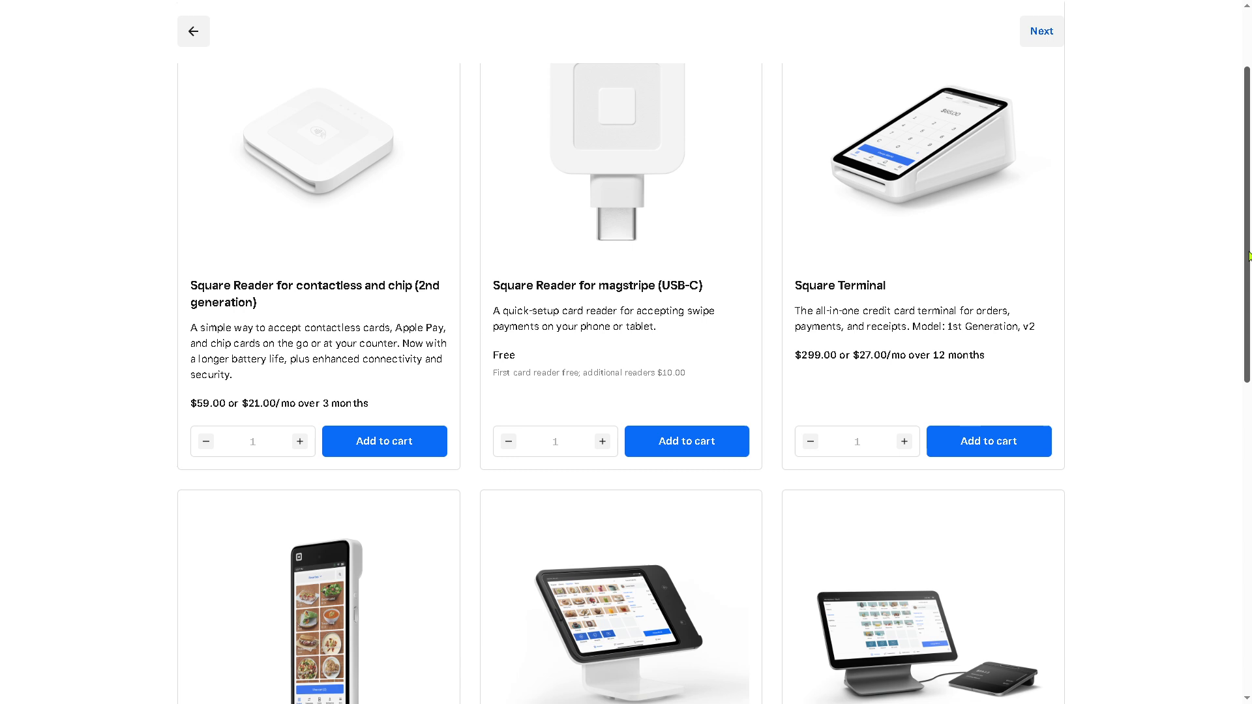
left_click_drag(1248, 255, 1248, 395)
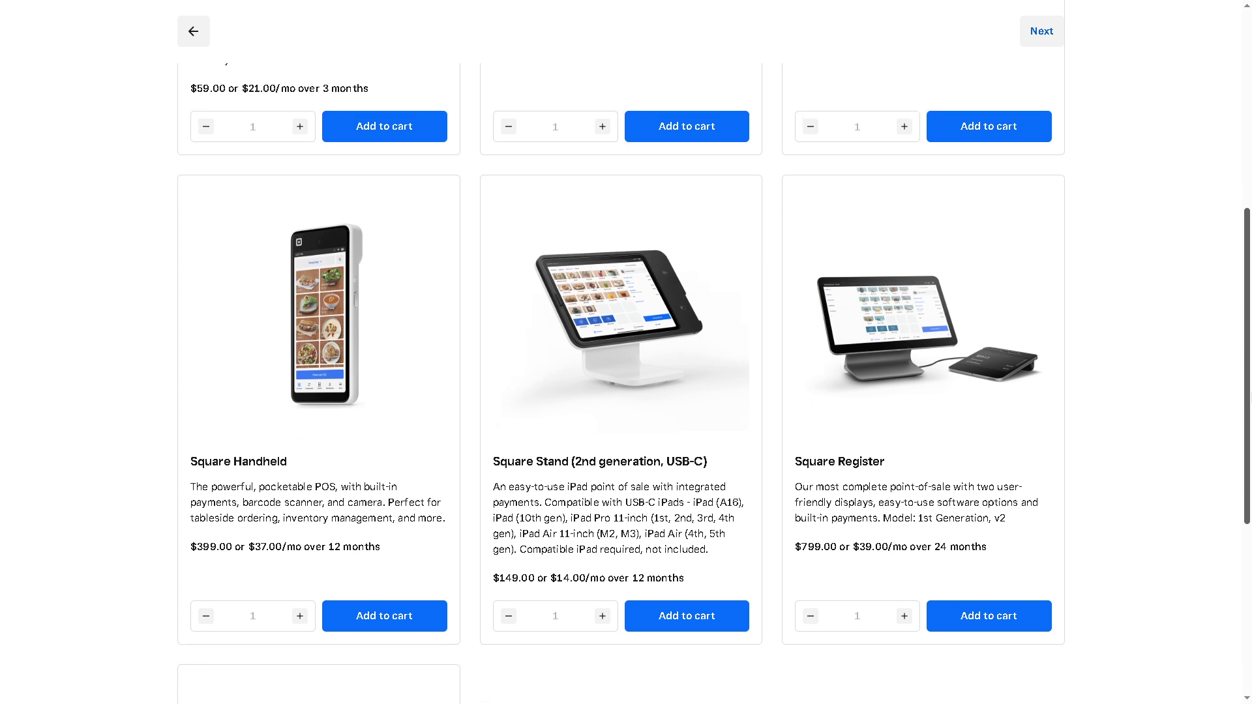
left_click_drag(1248, 396, 1248, 562)
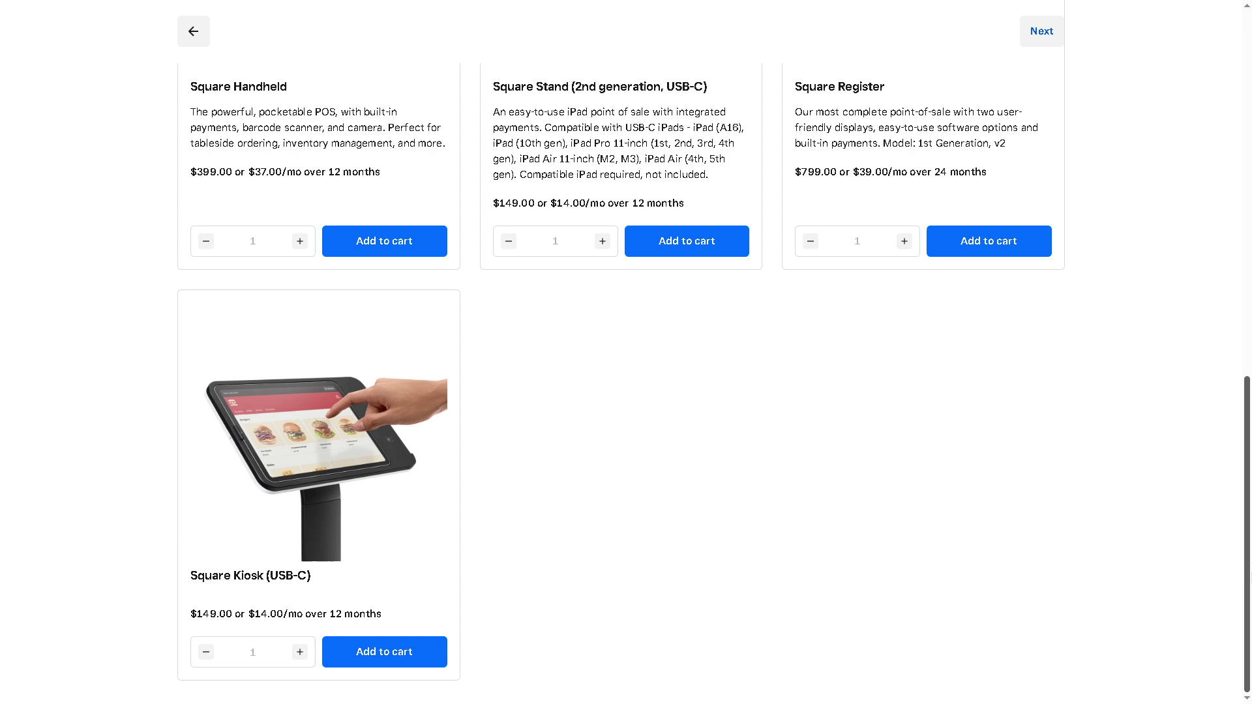
left_click_drag(1248, 562, 1206, 134)
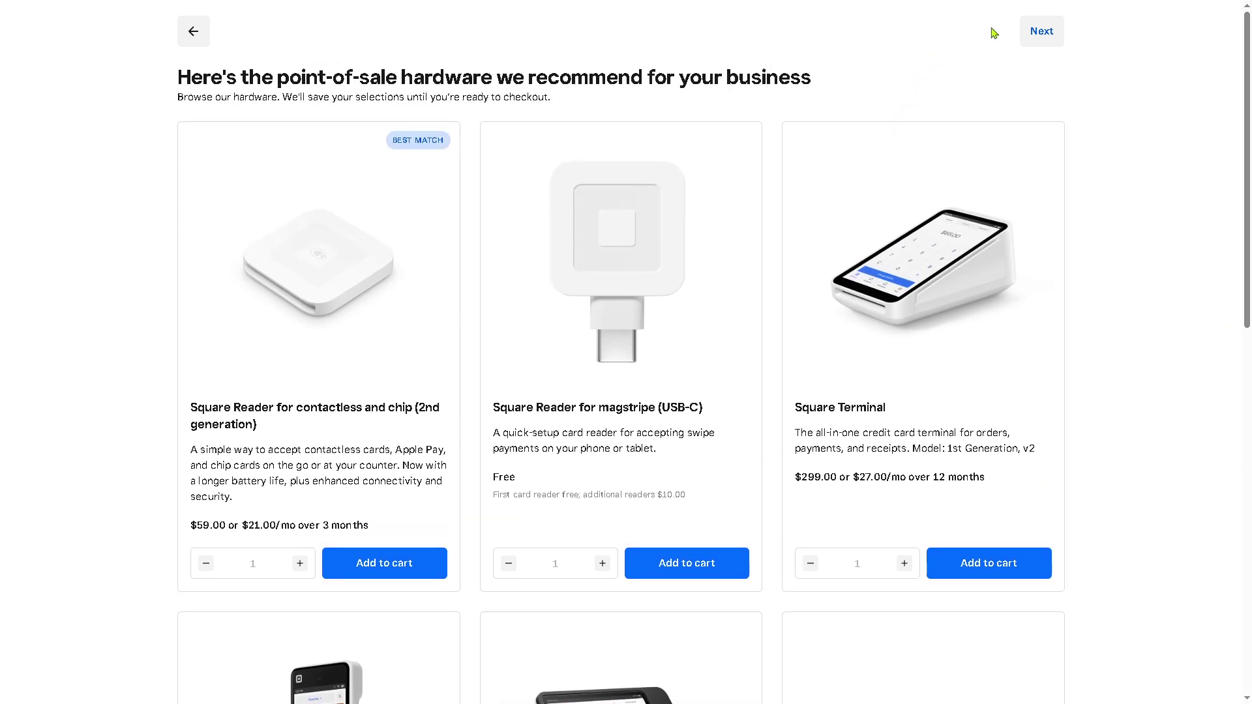
left_click(1040, 34)
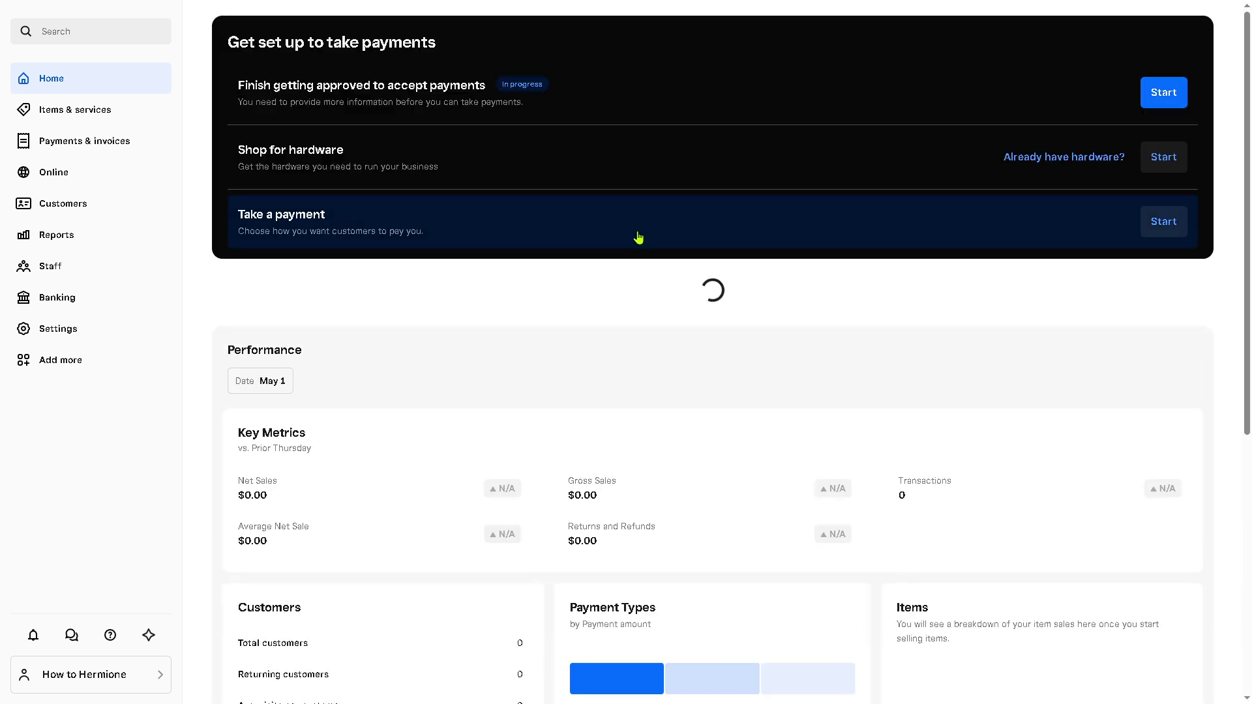
Step: Begin taking a payment by choosing to create a payment link
left_click(1165, 223)
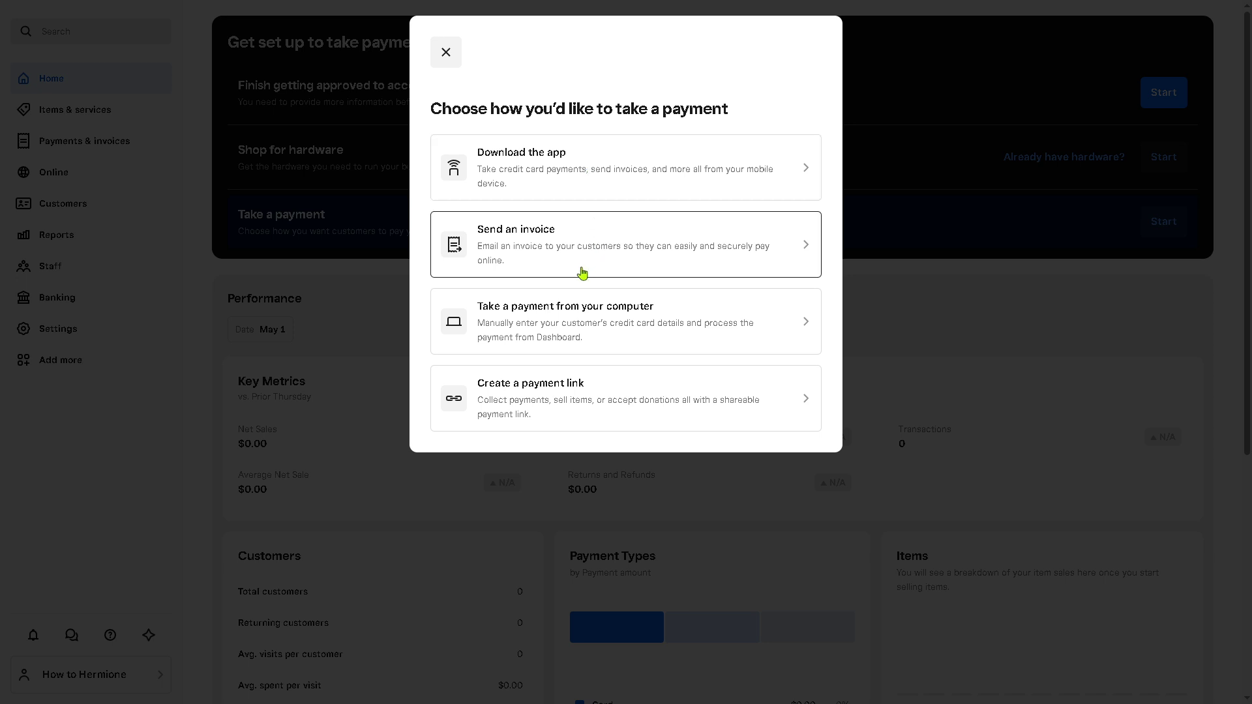
left_click(571, 386)
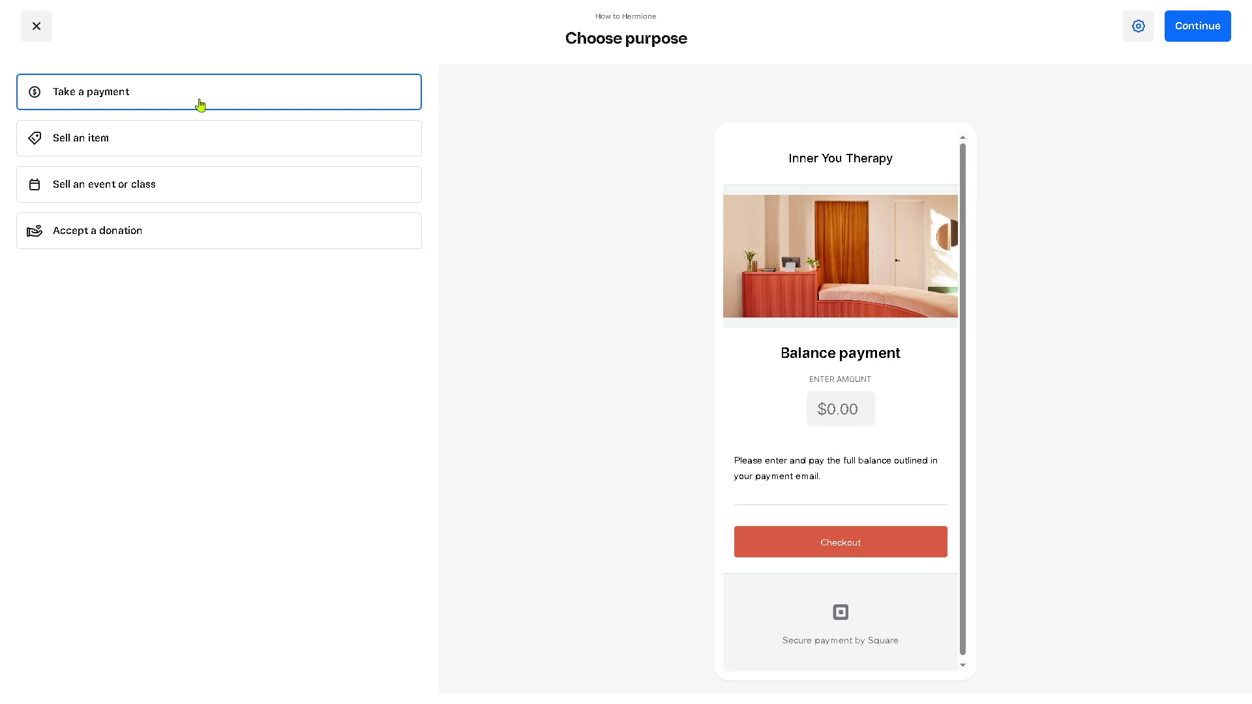
Step: Keep Take a payment, describe the link 'How to use SQUARE FOR RETAIL', and start an image upload
left_click(1217, 26)
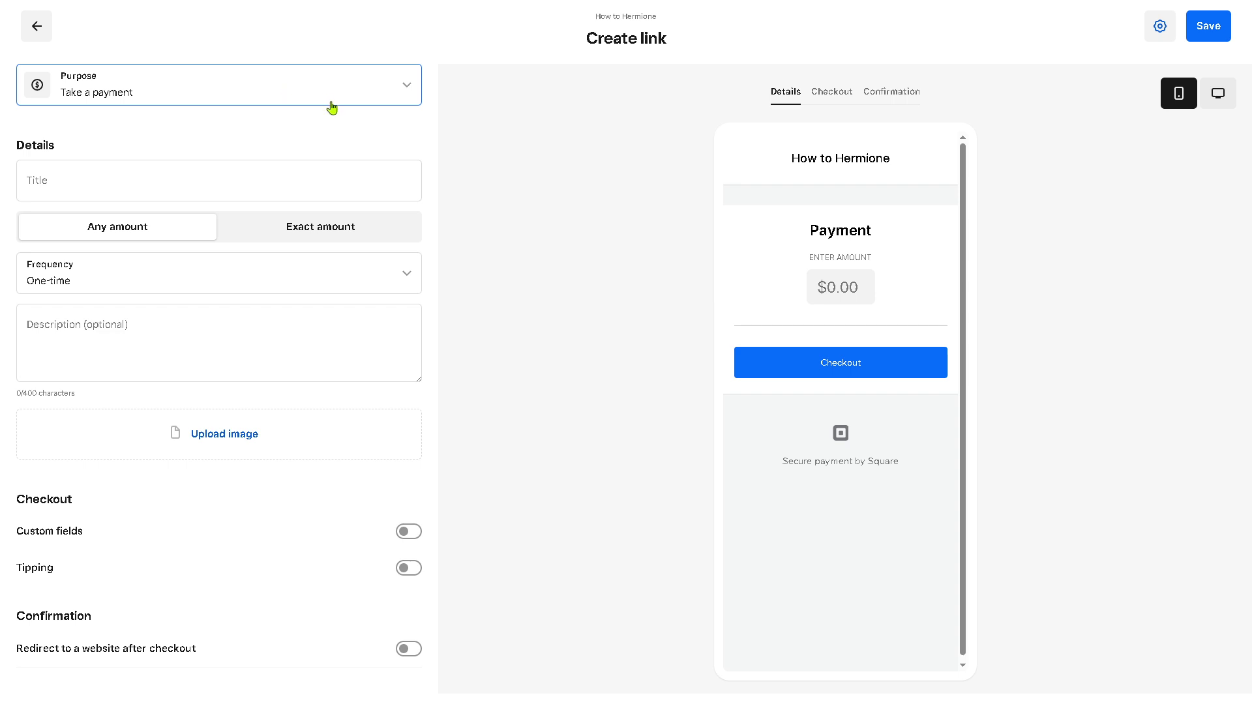
left_click(146, 329)
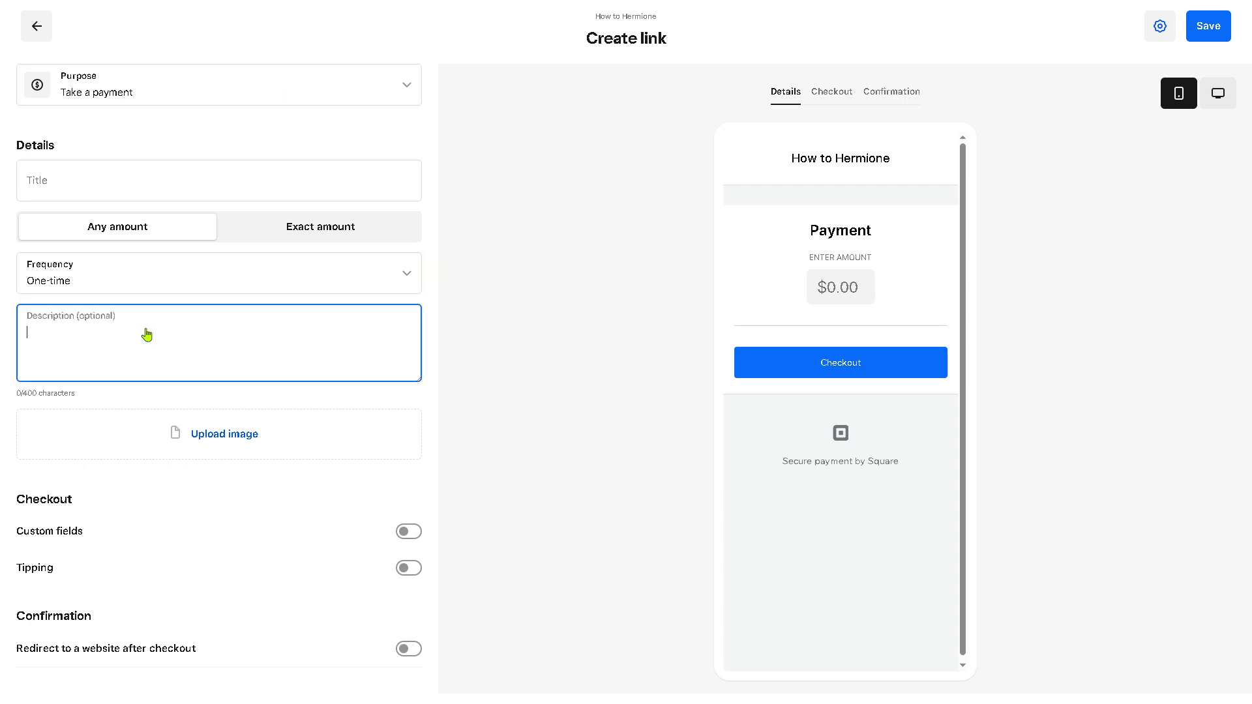
type("How to us")
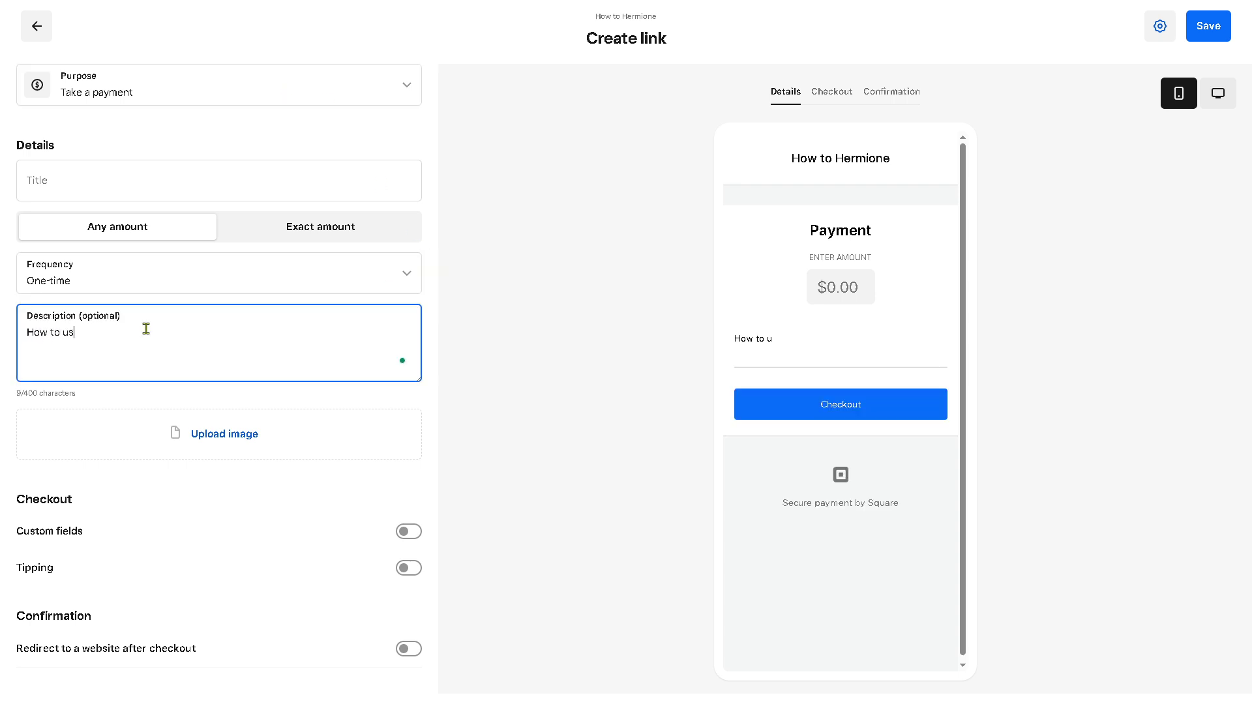
type("e SQUARE FOR F")
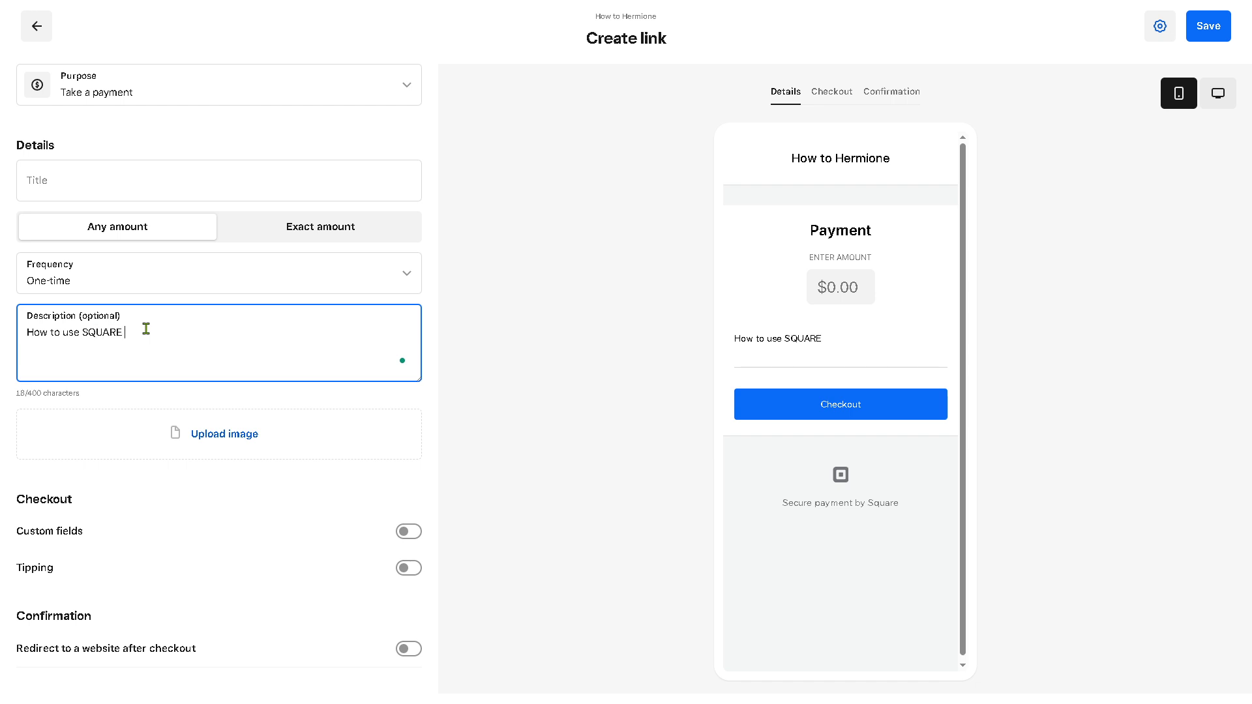
key("BackSpace")
key("BackSpace")
key("BackSpace")
type("RETAIL")
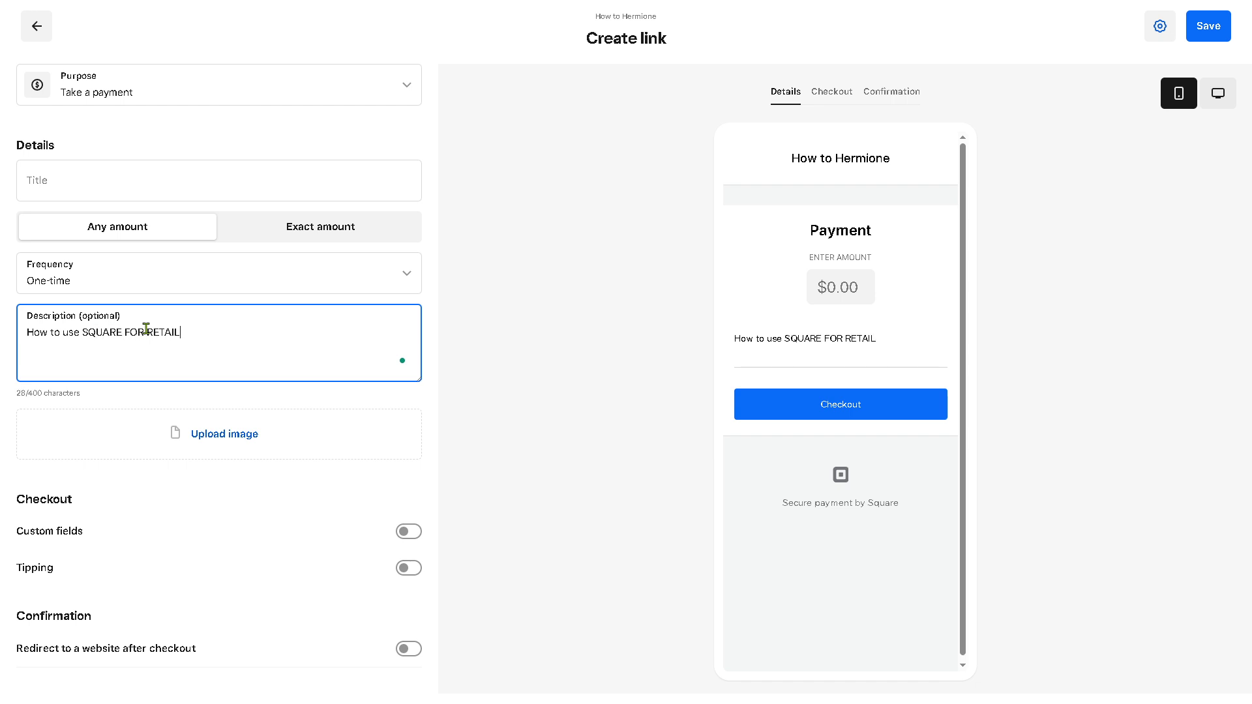
key("ctrl+a")
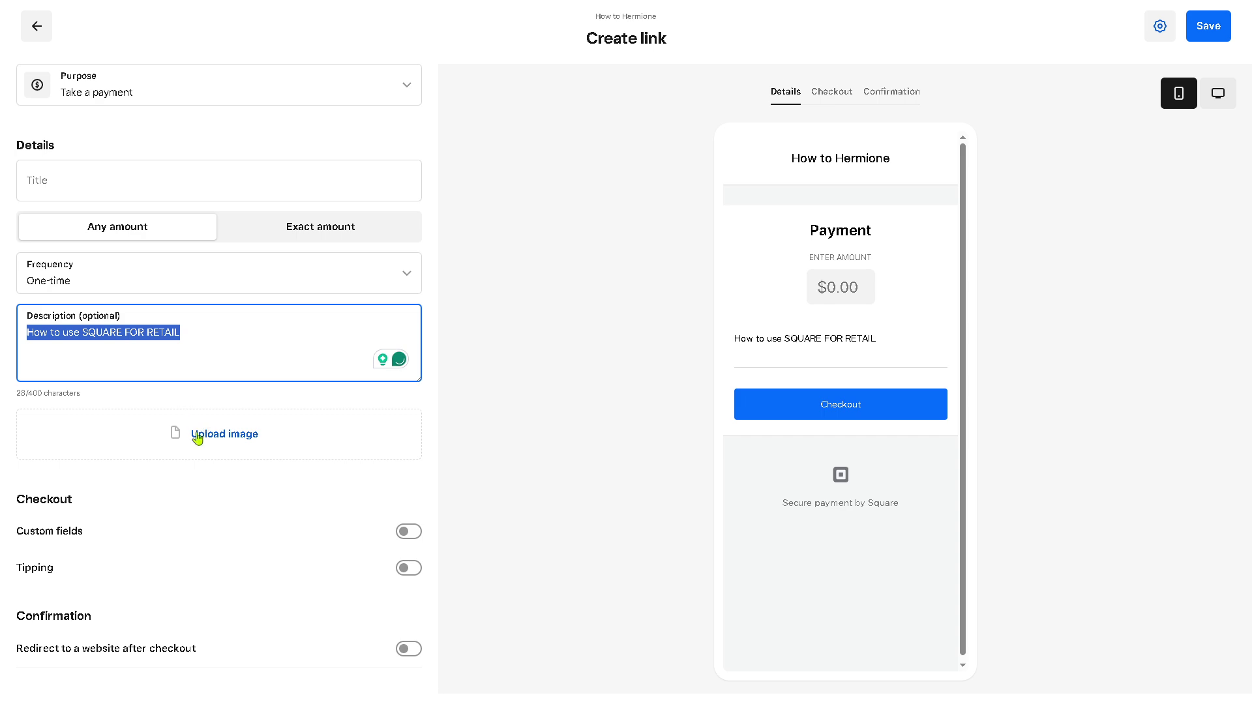
left_click(255, 433)
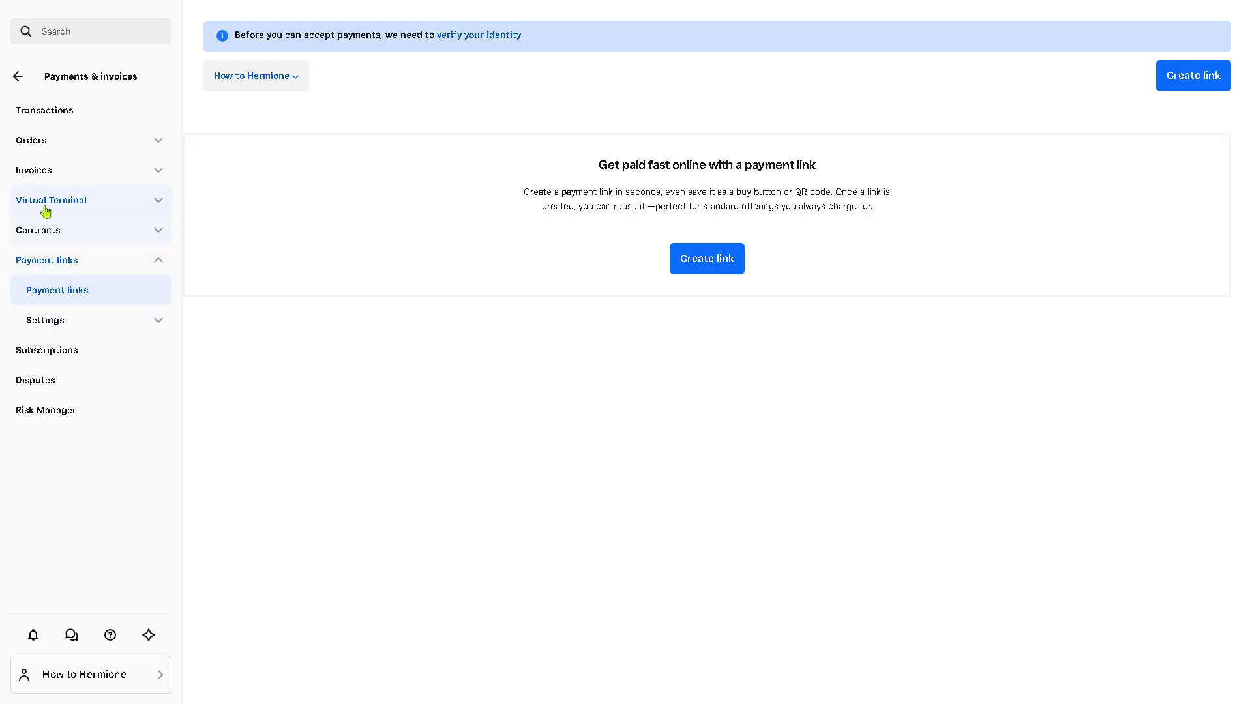
Step: Go to Online > Sales channels to see DoorDash, Uber Eats and Google Ads
left_click(19, 77)
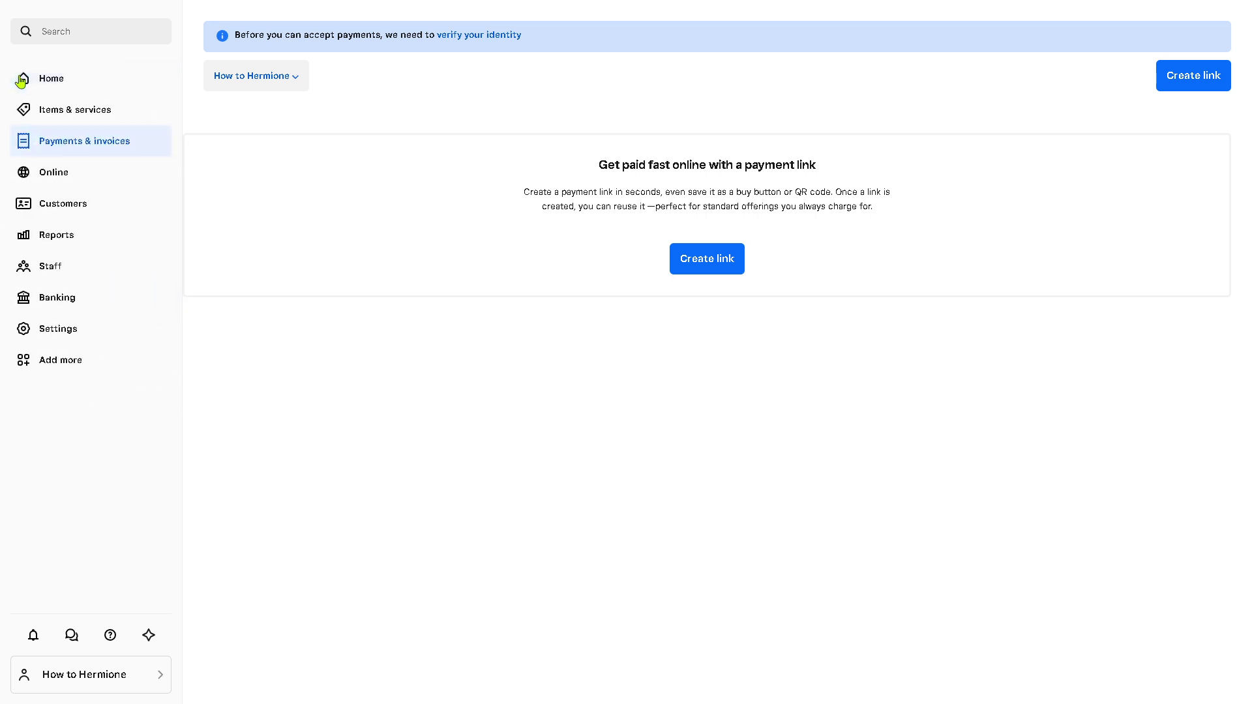
left_click(45, 170)
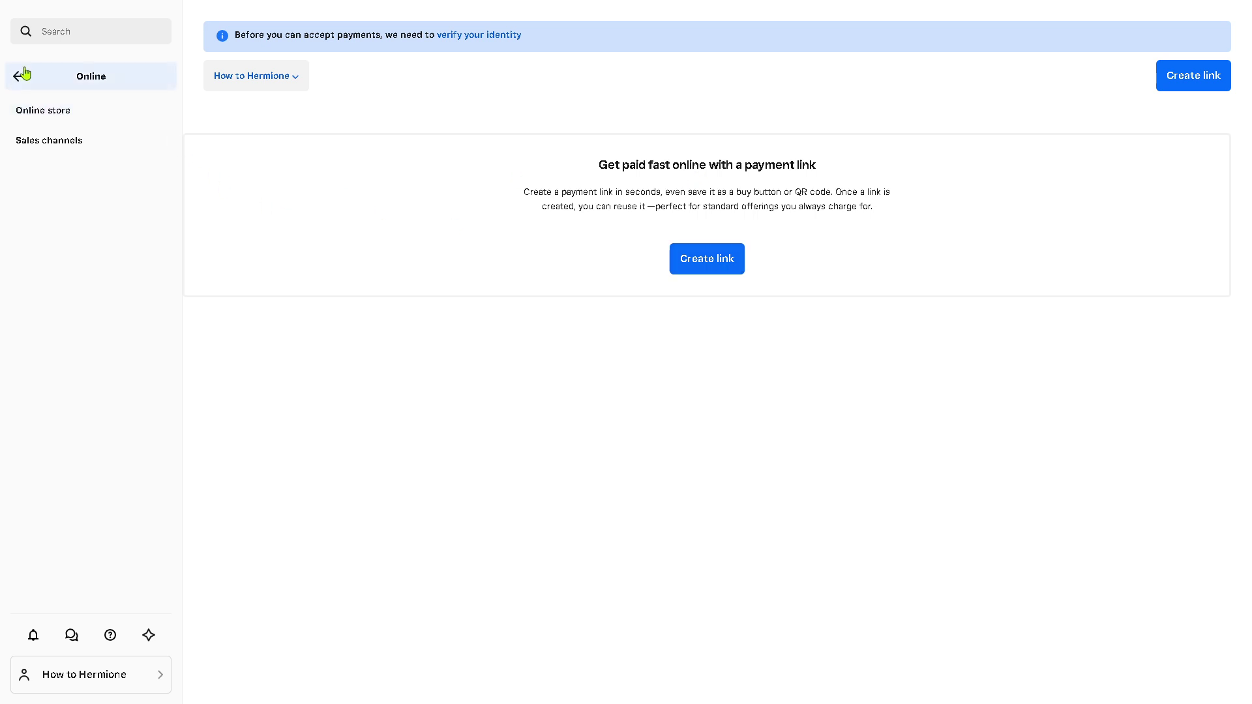
left_click(48, 145)
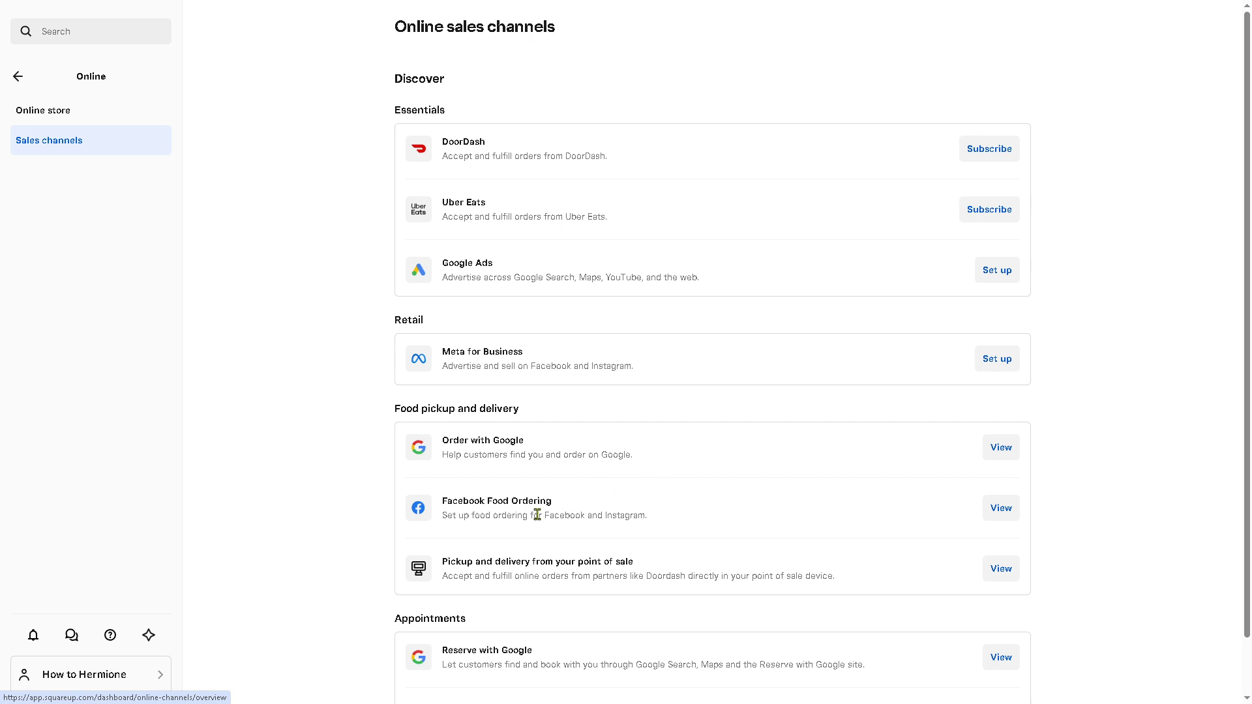
Step: Open the Feedback page under the Customers directory
left_click(18, 78)
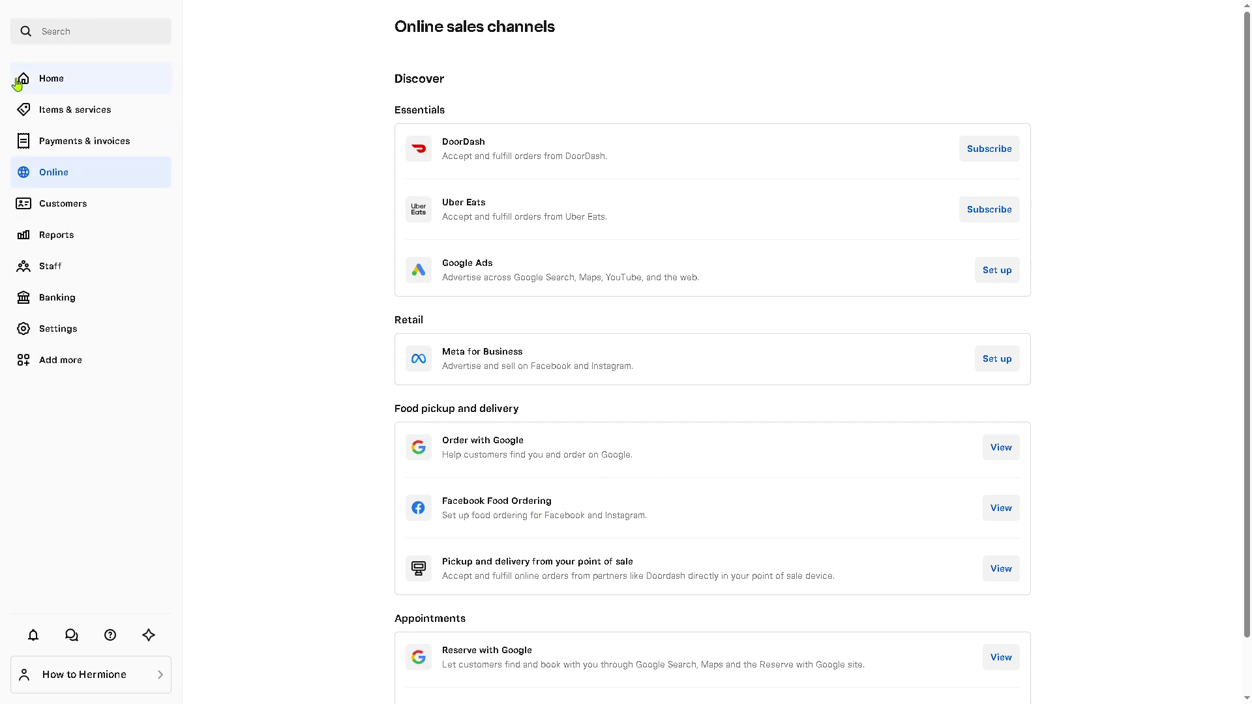
left_click(72, 205)
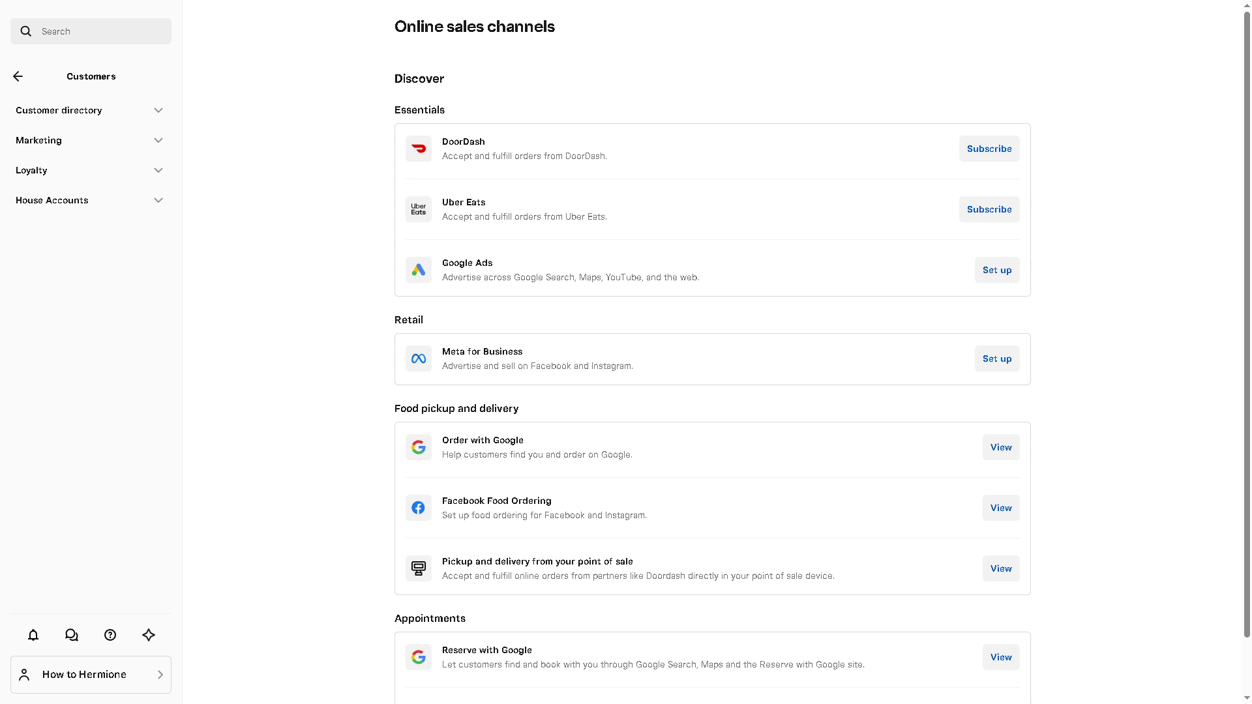
left_click(67, 116)
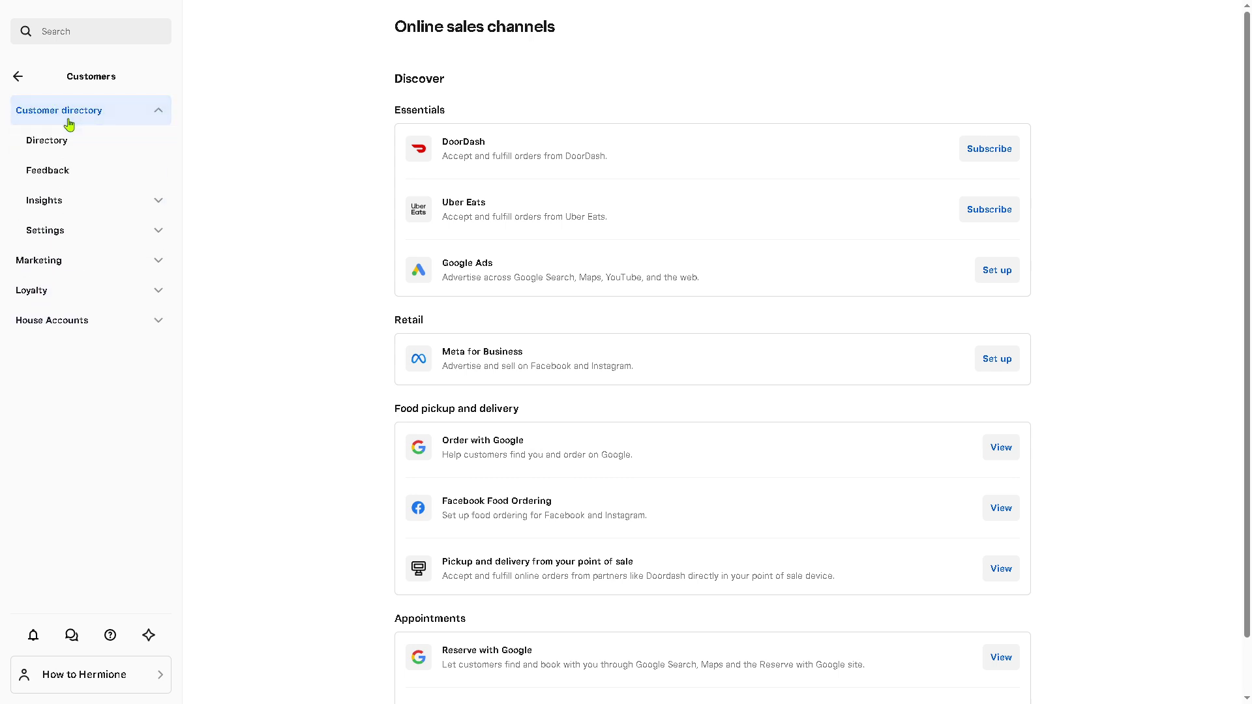
left_click(65, 166)
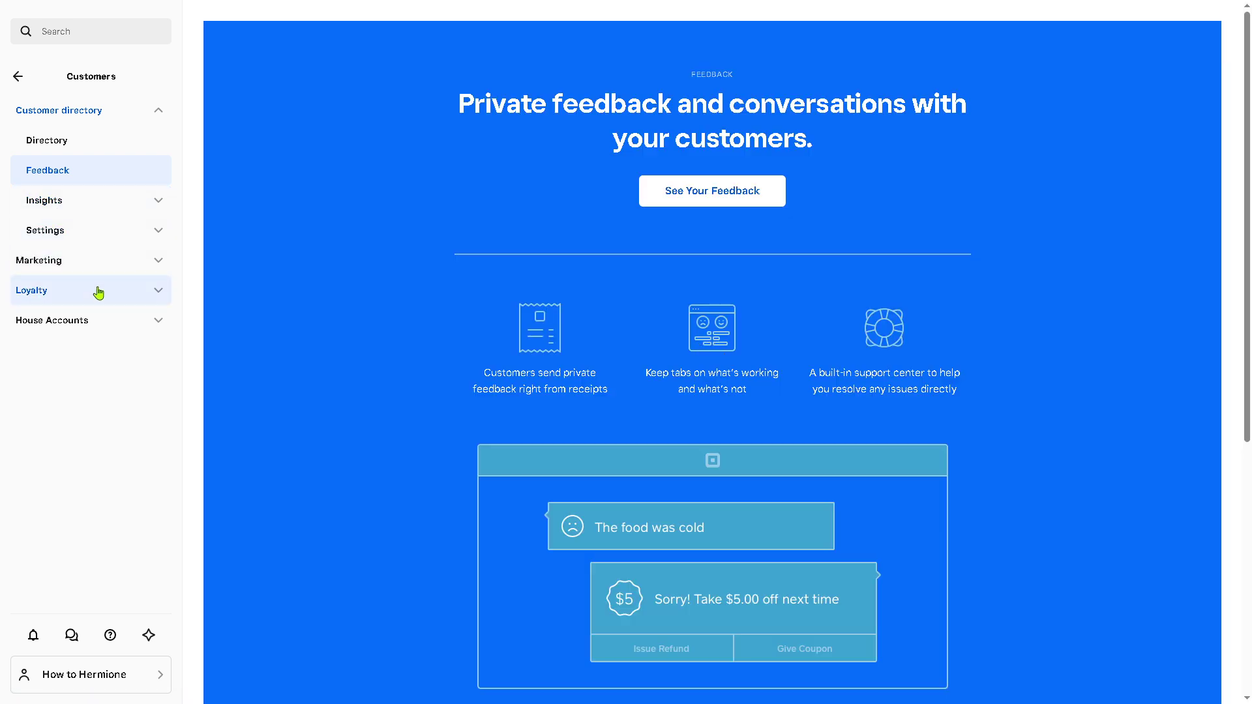
Step: Show the House Accounts overview for customers
left_click(64, 328)
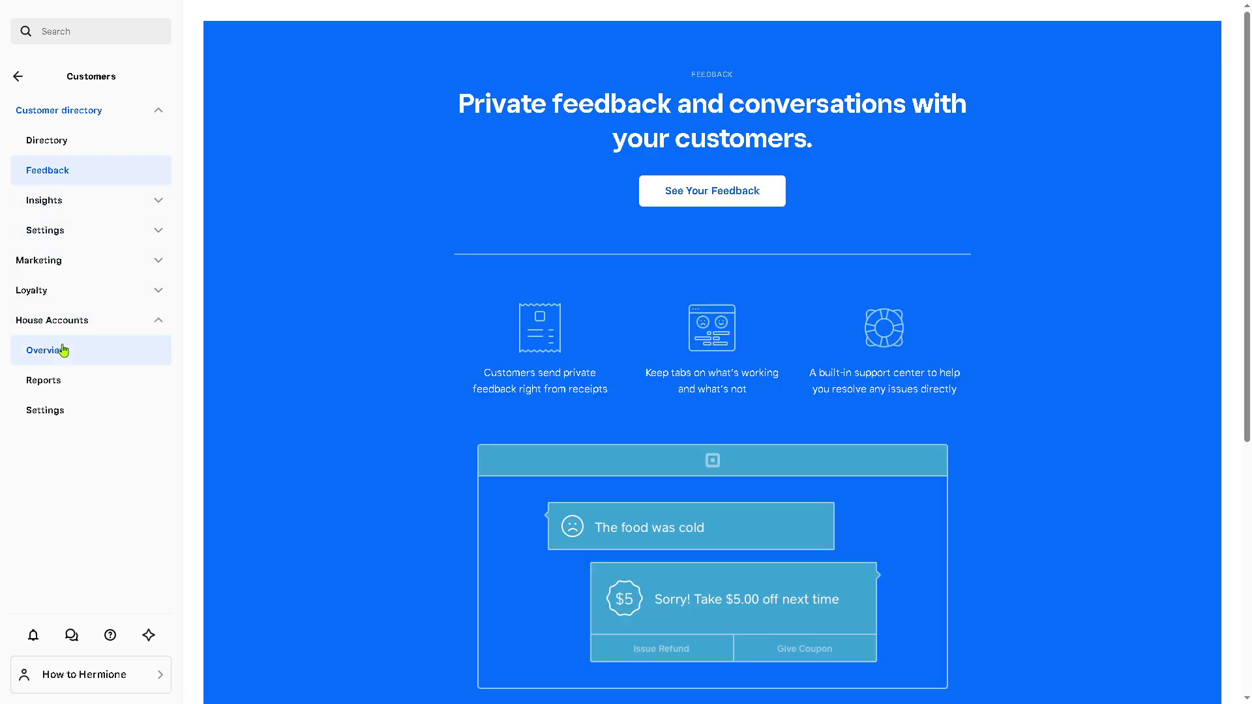
left_click(61, 350)
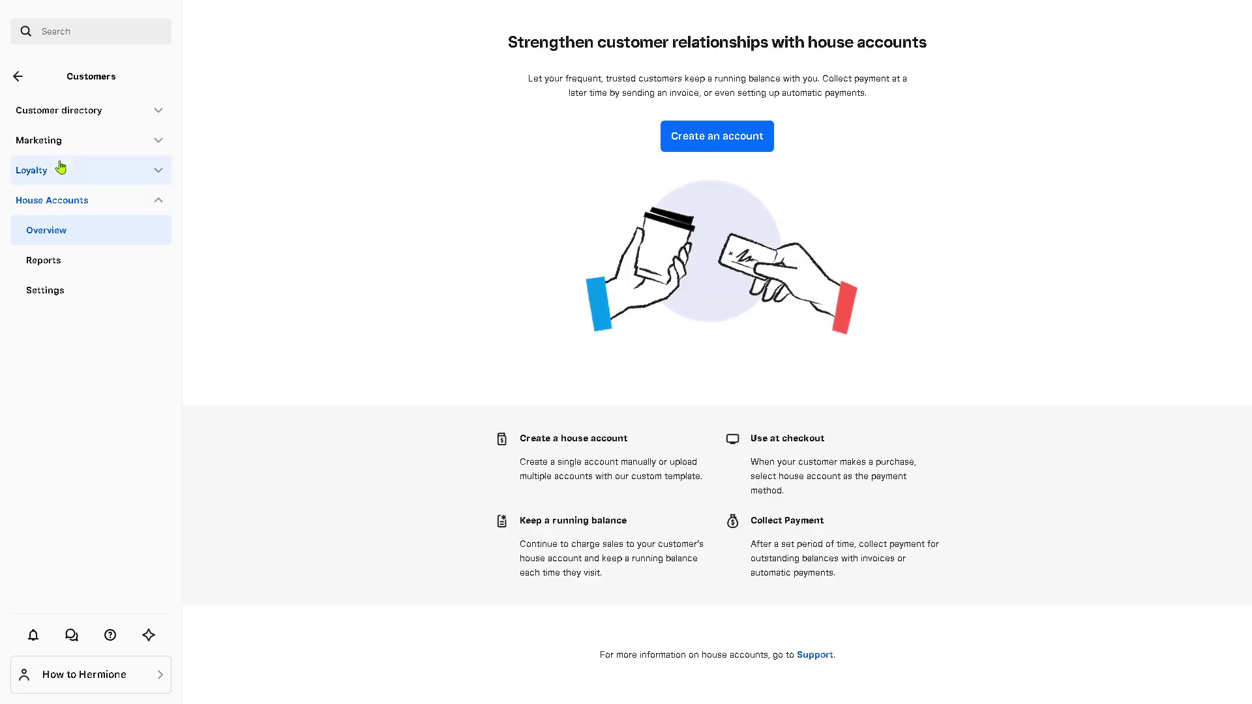
left_click(39, 76)
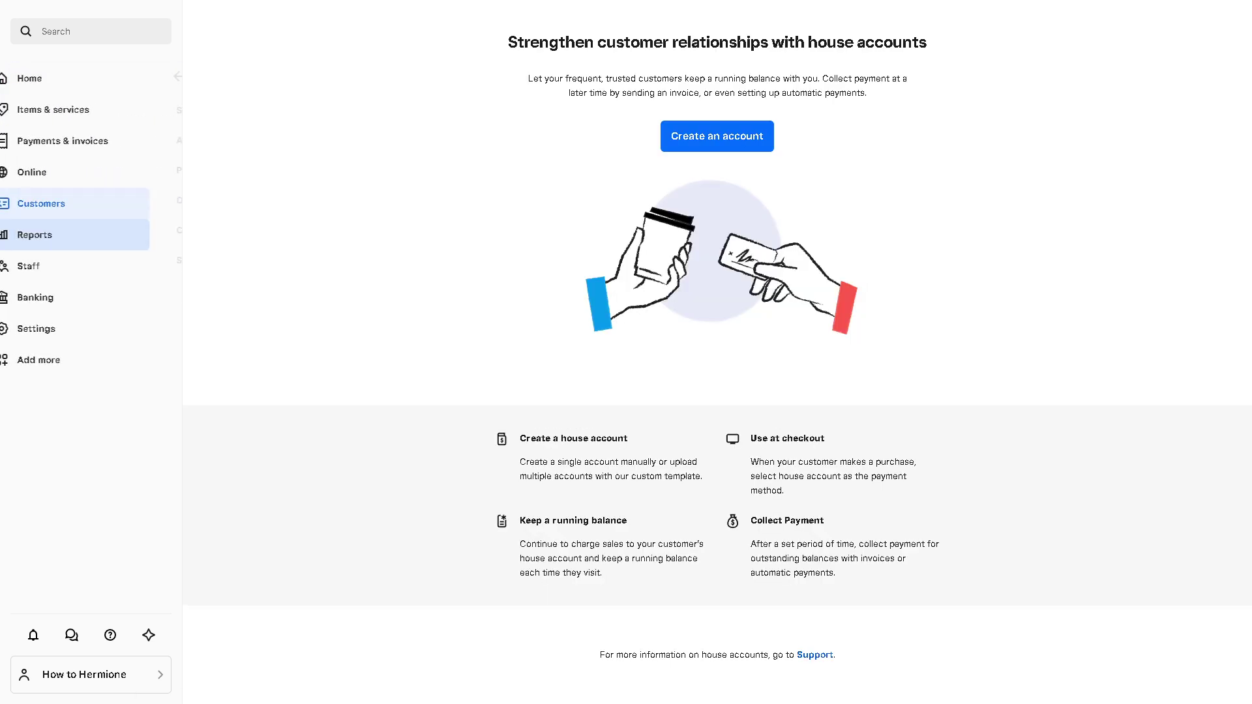
Step: In Reports, view the Sales summary and Item sales reports
left_click(56, 234)
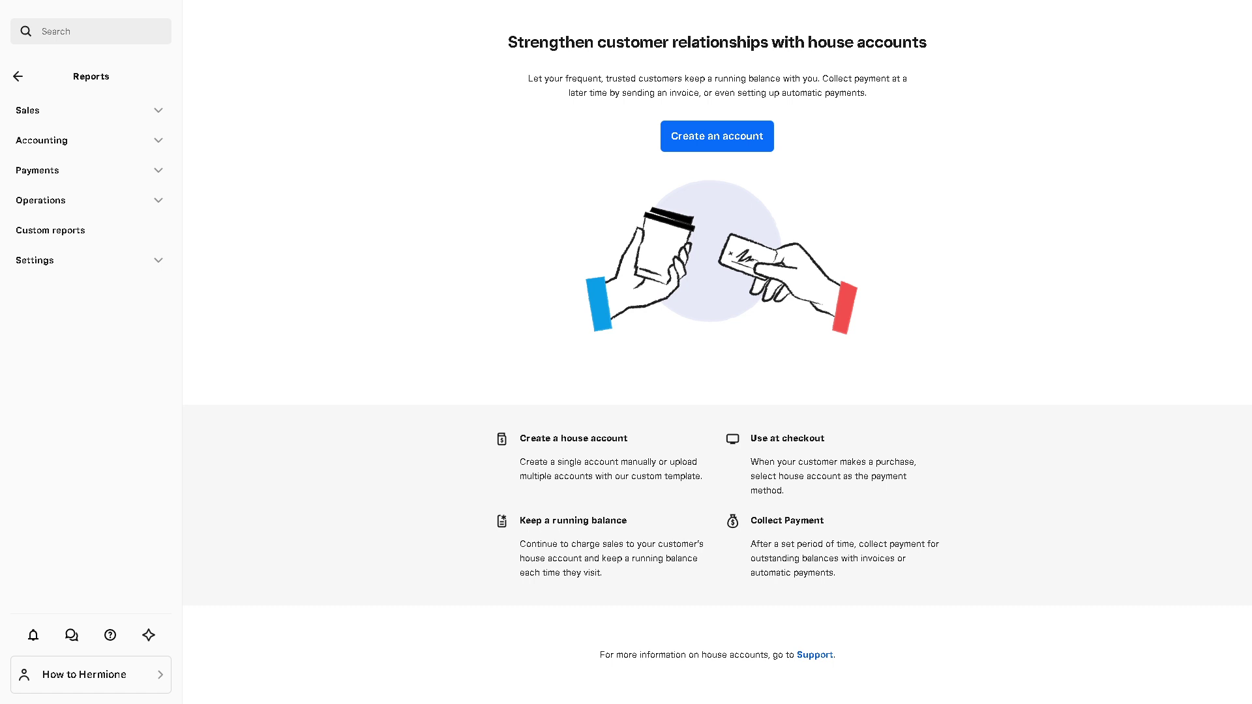
left_click(66, 116)
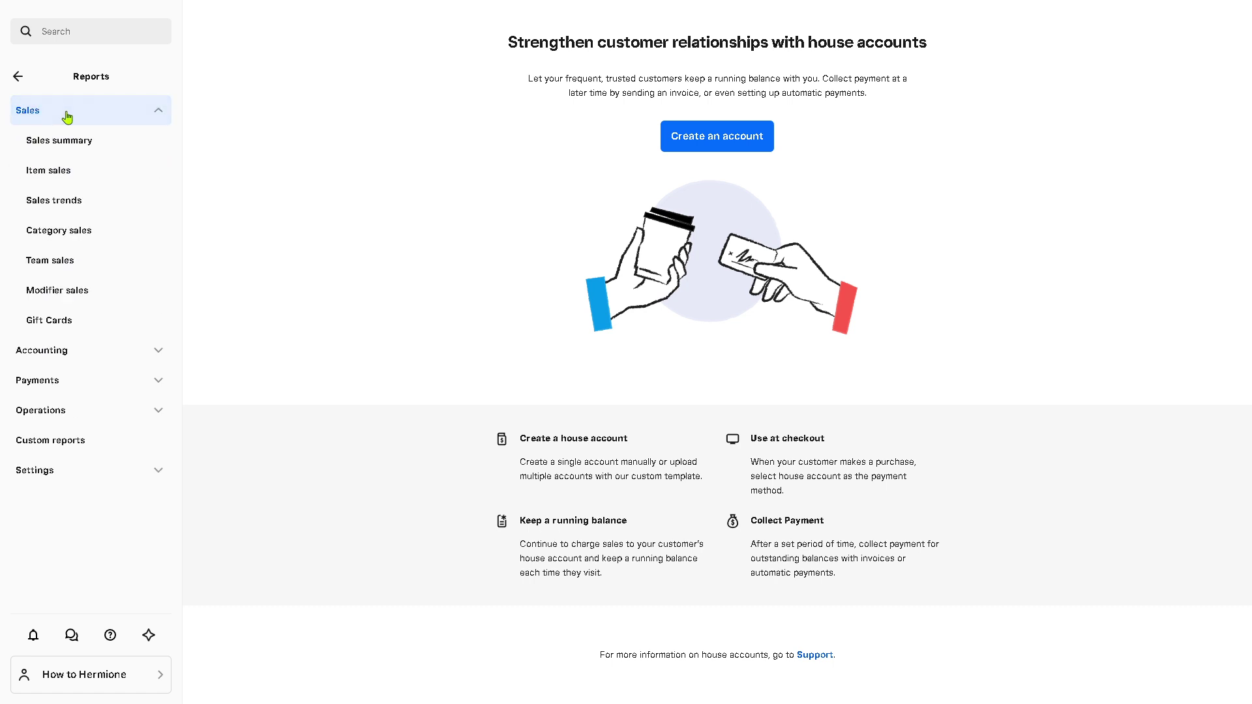
left_click(66, 145)
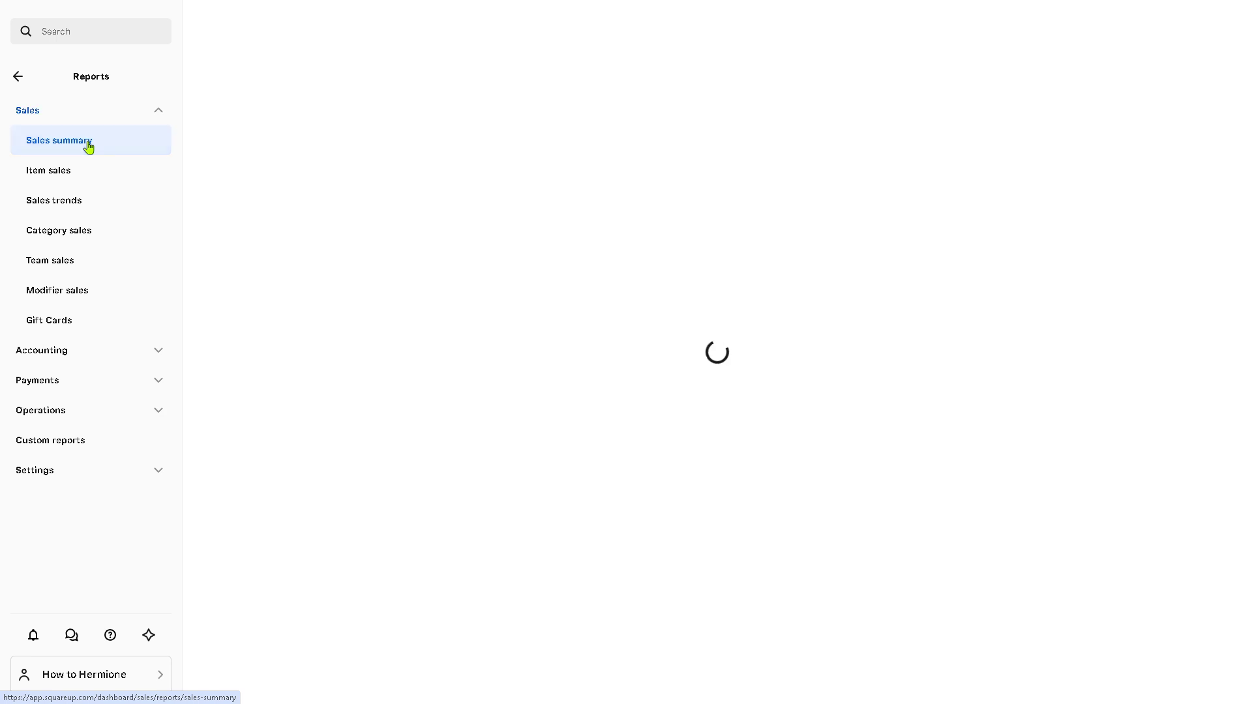
left_click(59, 176)
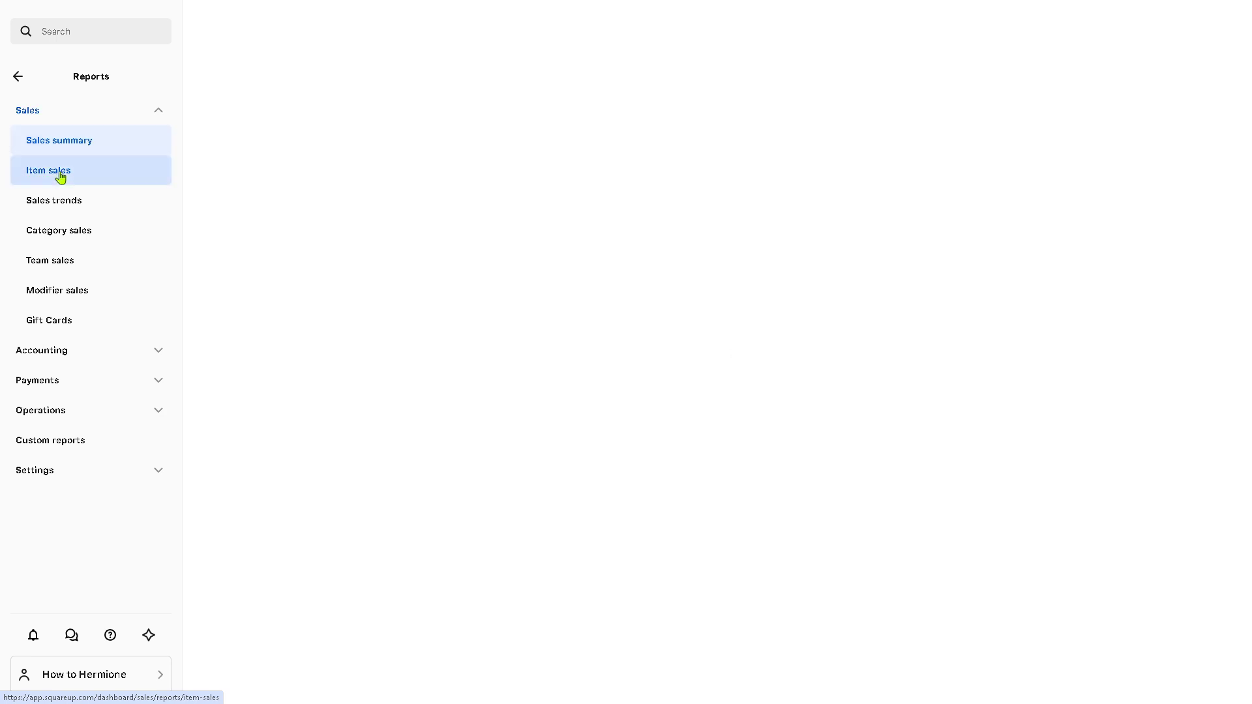
Step: Open the Accounting Sales taxes report, empty for 05/01/2025
left_click(59, 352)
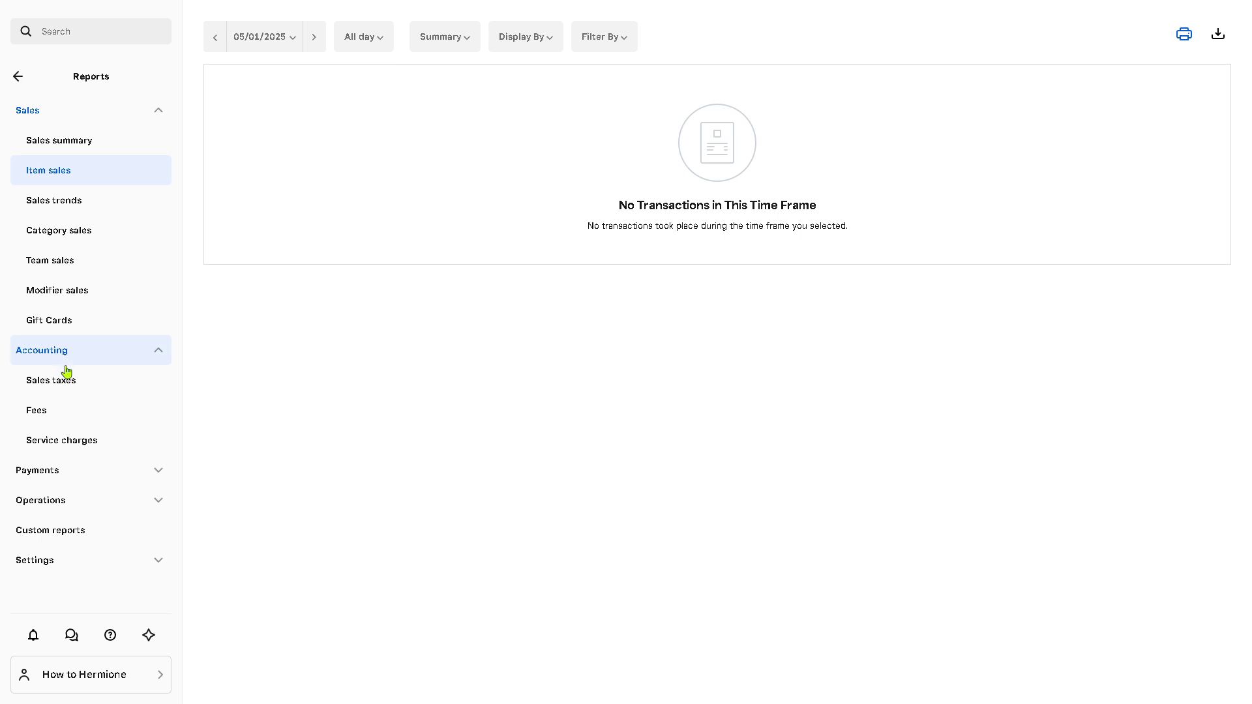
left_click(61, 390)
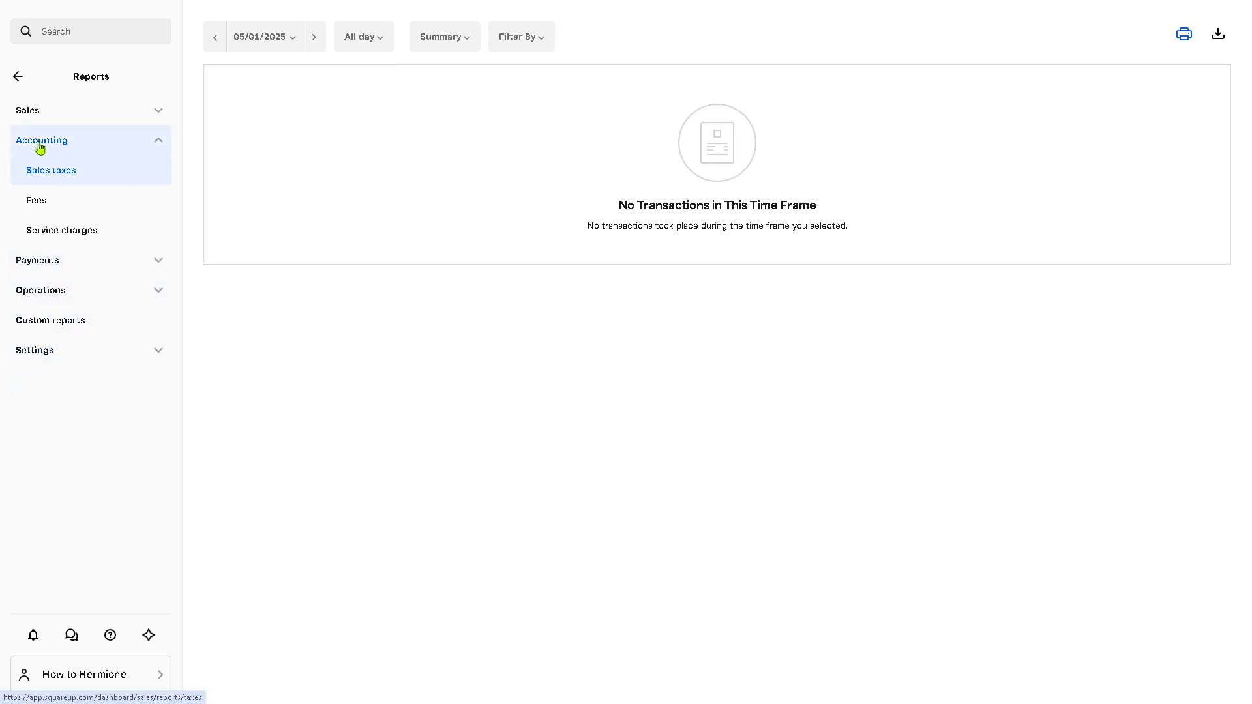
left_click(18, 77)
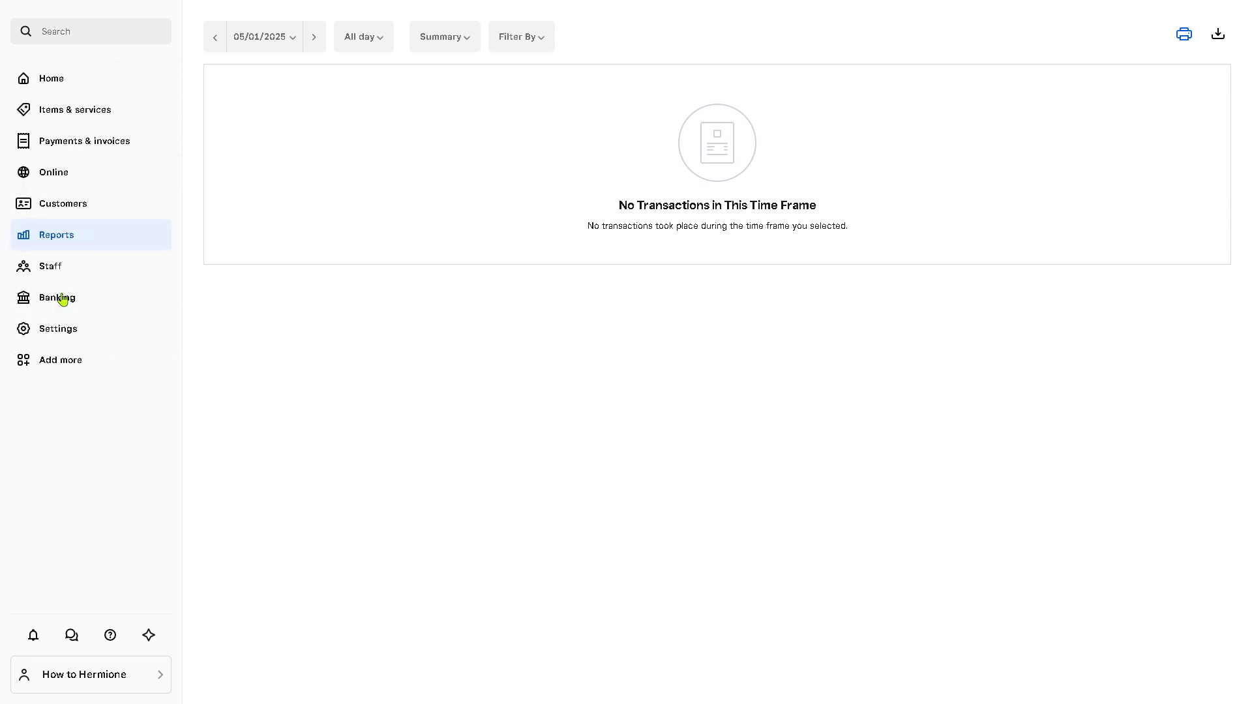
Step: Open Staff > Team > Team members to see the single Incomplete Owner
left_click(76, 265)
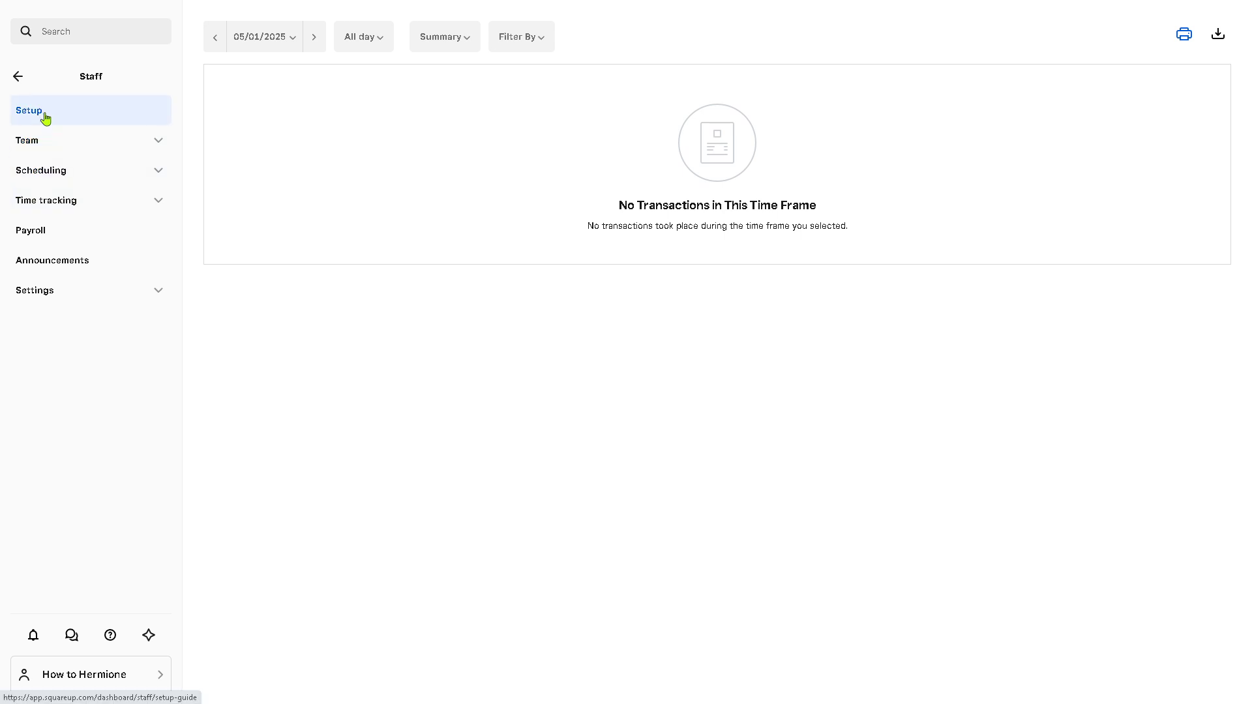
left_click(58, 149)
left_click(63, 177)
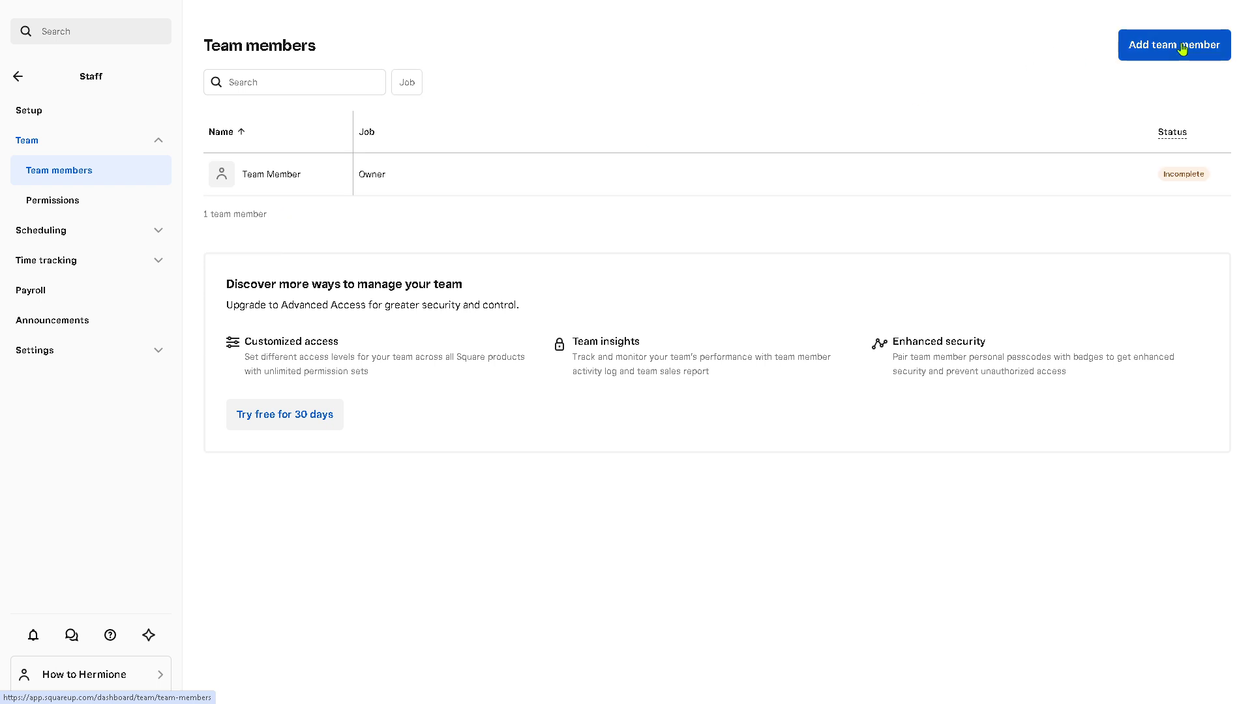
Step: Start a new team member profile, then cancel it without saving
left_click(1182, 49)
left_click(502, 207)
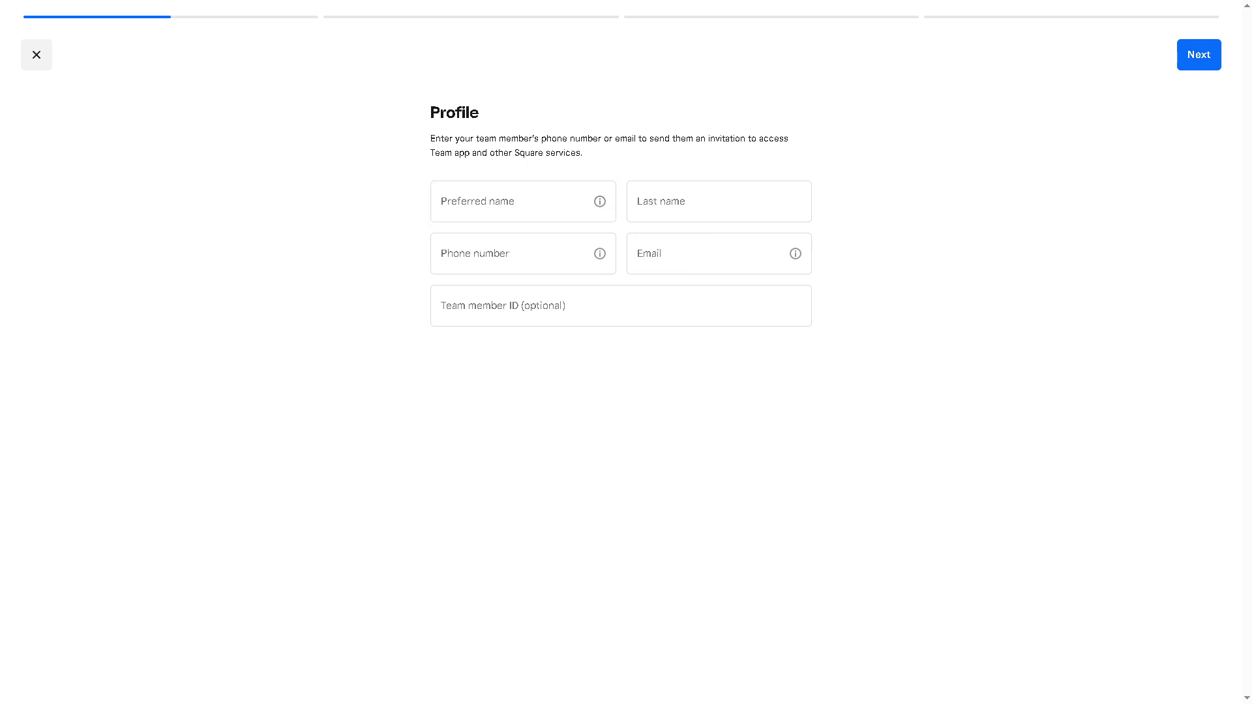
left_click(43, 60)
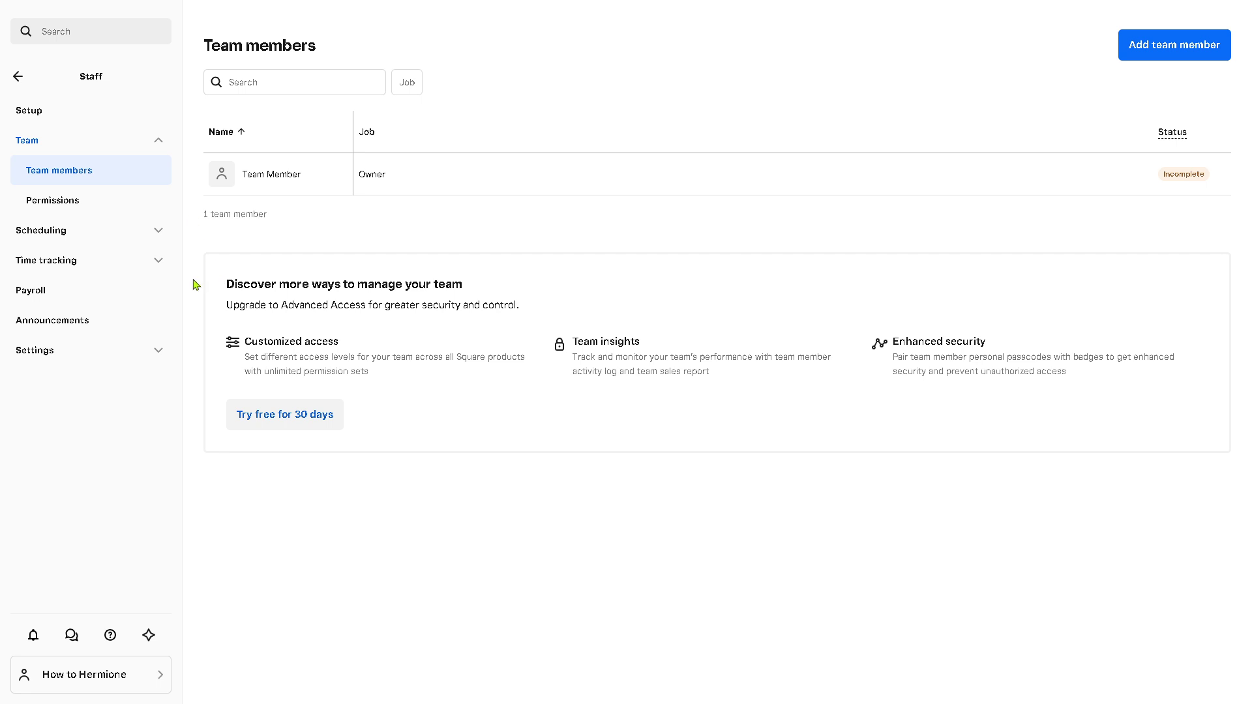
Step: In Banking, view the Balance page and then the Loans page
left_click(18, 77)
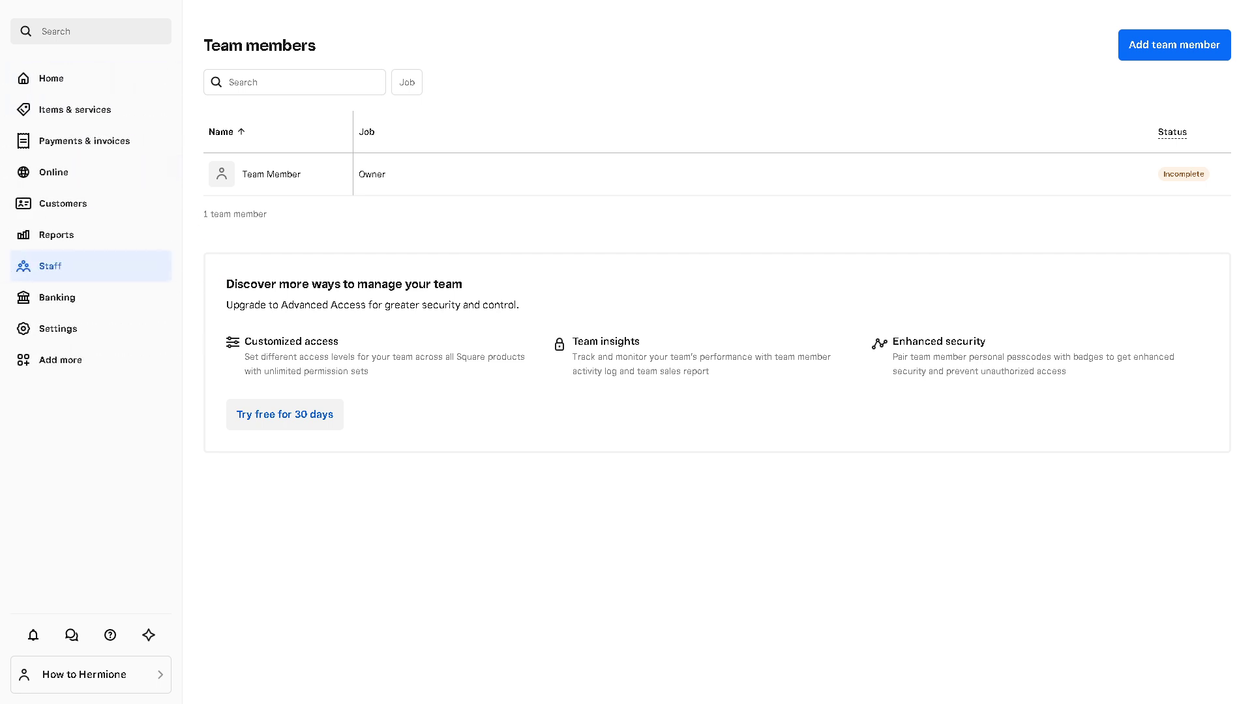
left_click(66, 290)
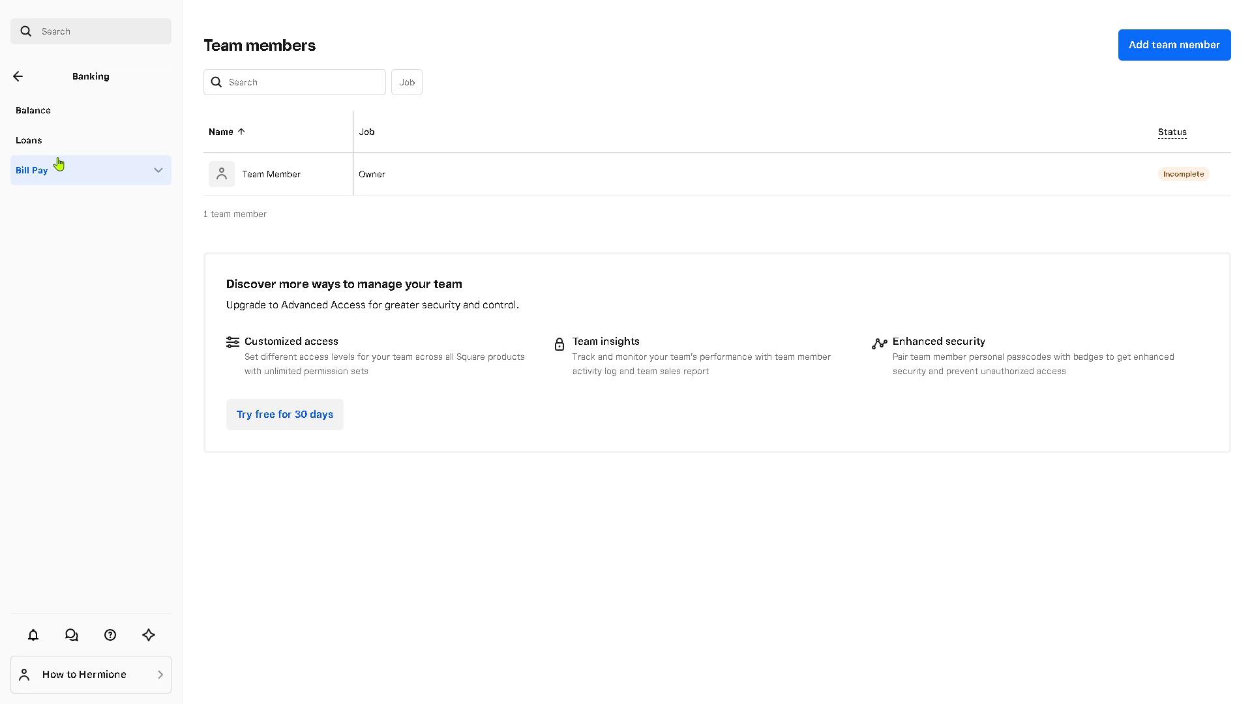
left_click(42, 121)
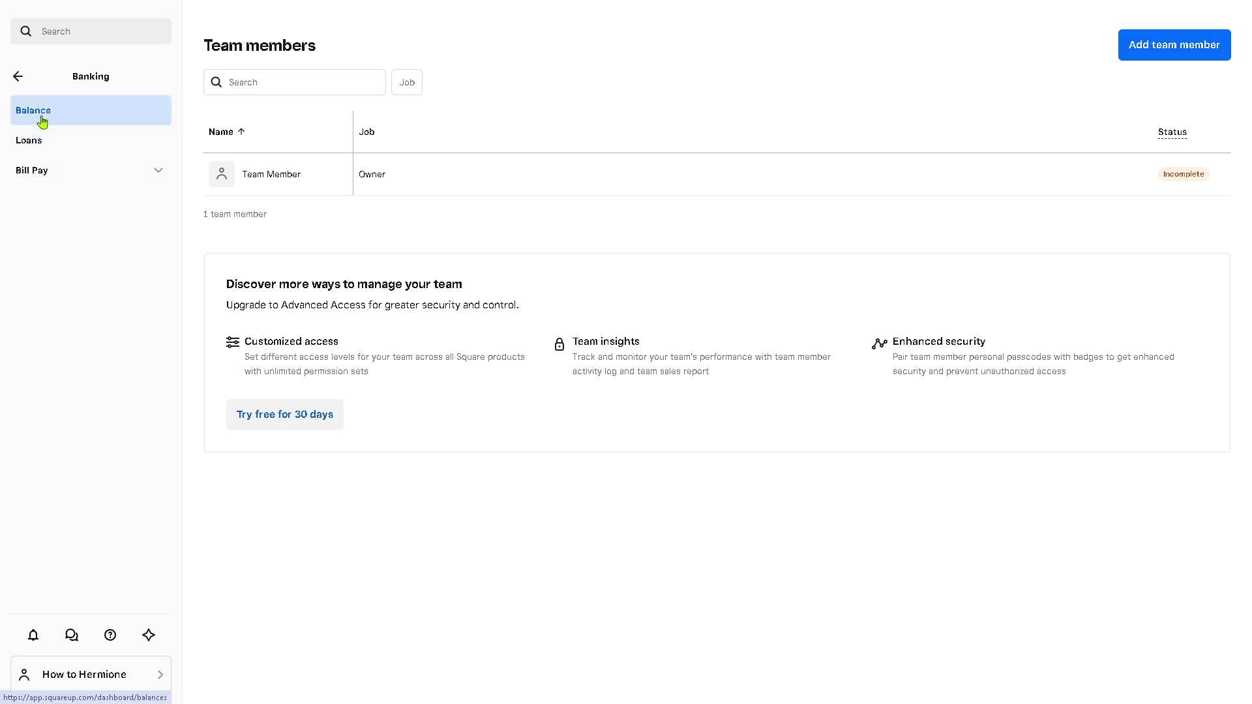
left_click(41, 144)
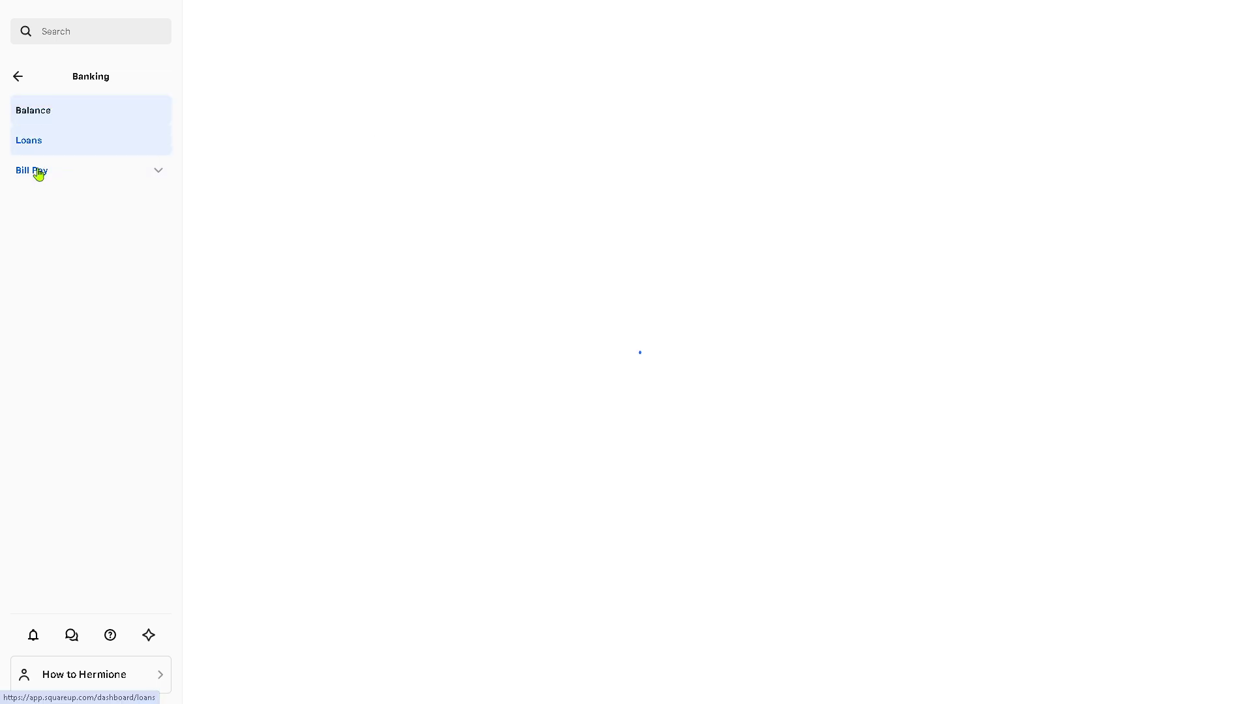
Step: Expand and collapse Bill Pay, then dismiss the Square Loans info box
left_click(37, 173)
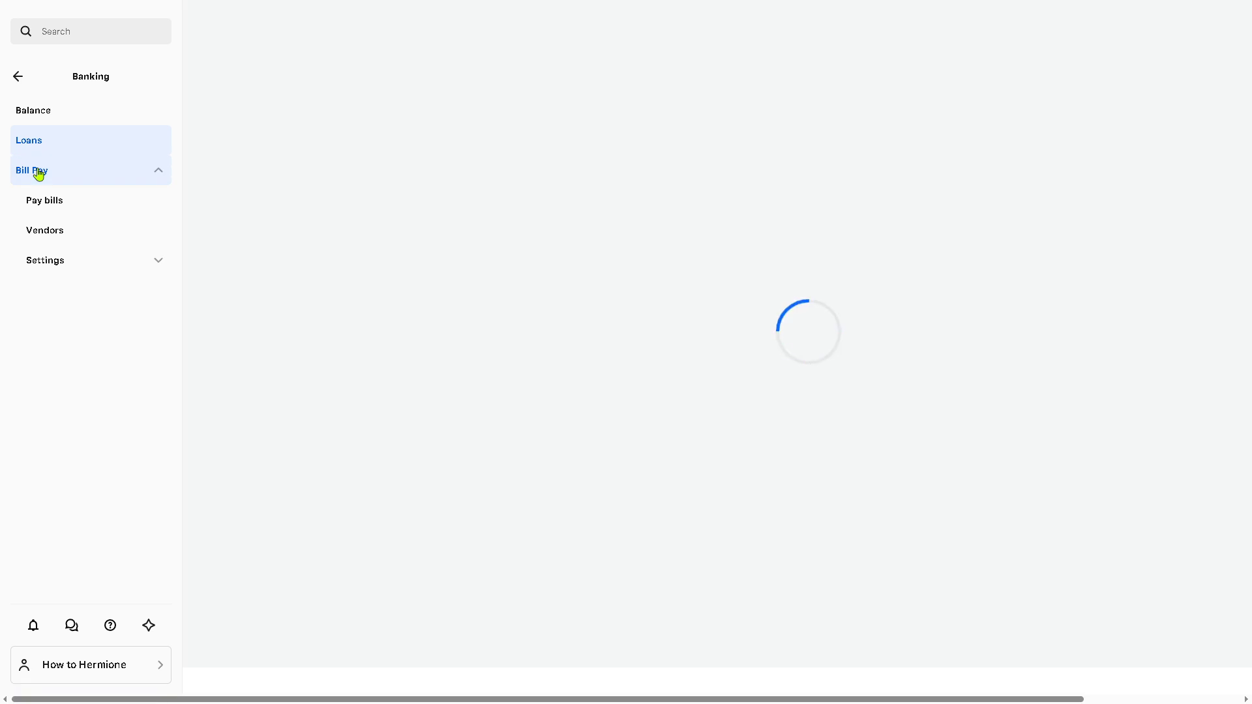
left_click(38, 170)
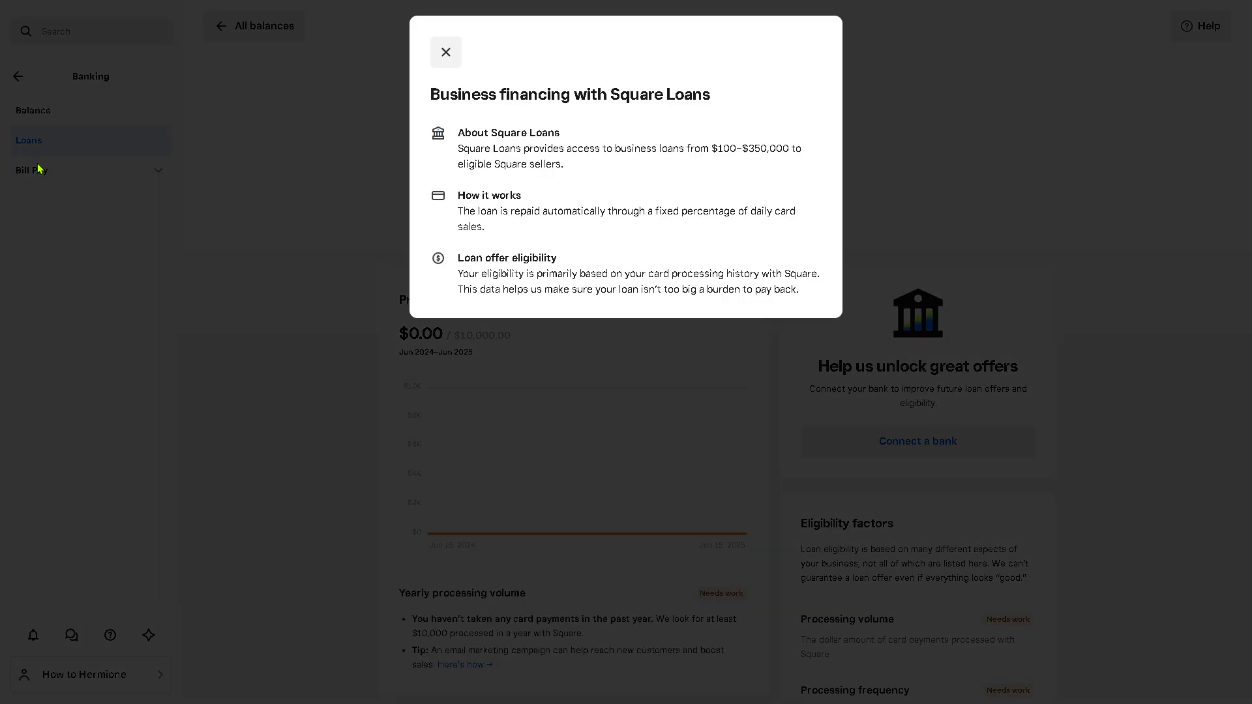
left_click(446, 53)
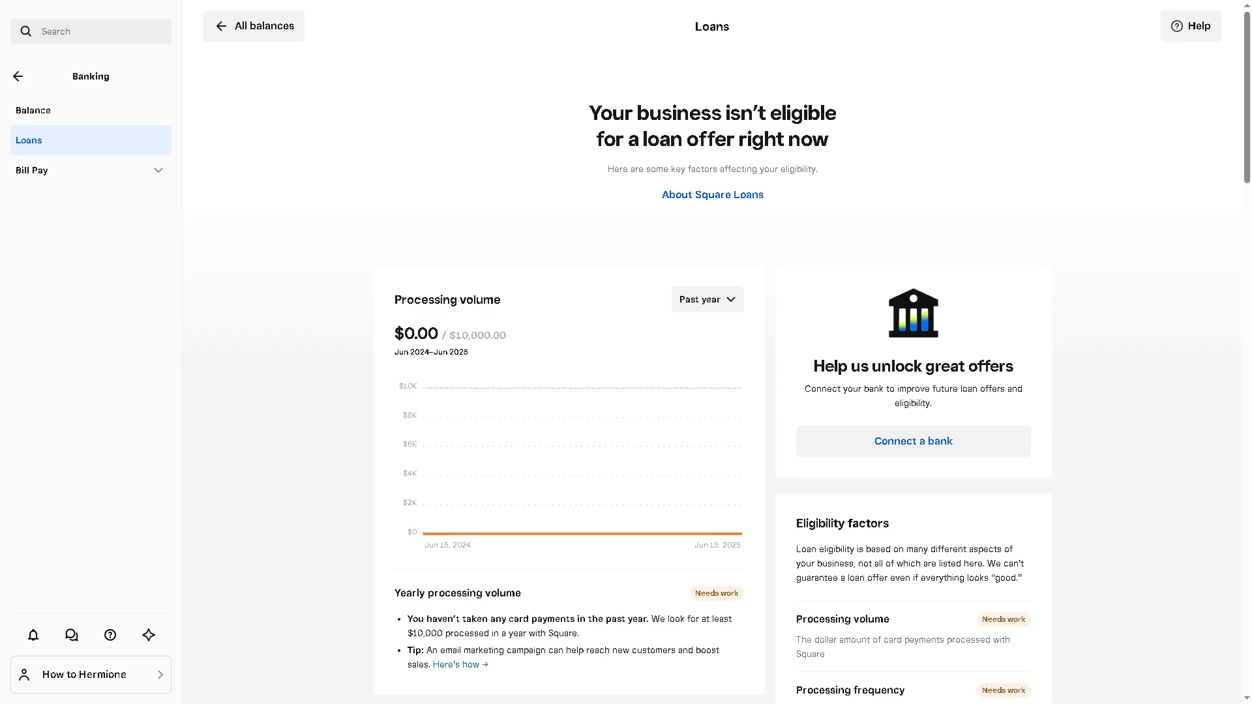